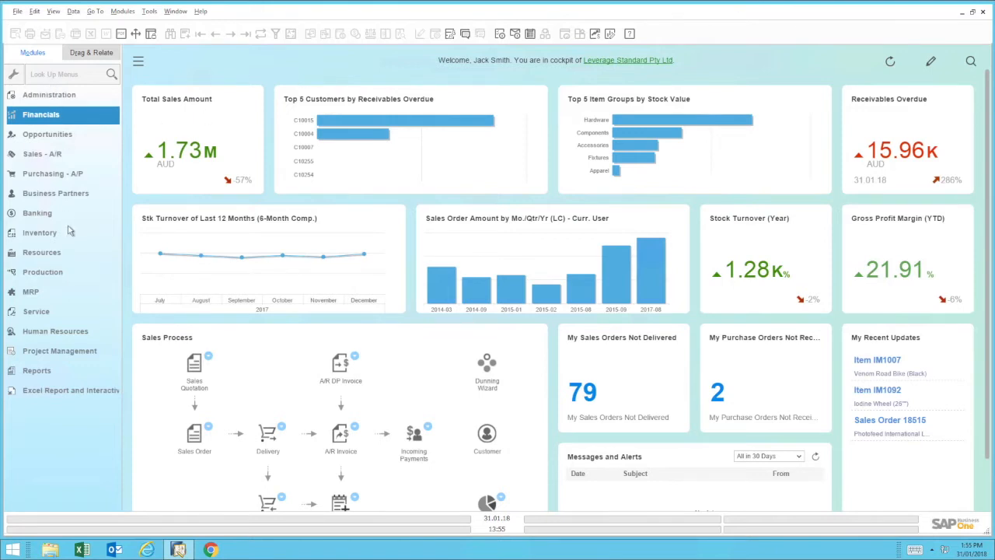
- Create a new MRP forecast with the forecast code Road Bikes
{"action": "left_click", "coordinate": [39, 293]}
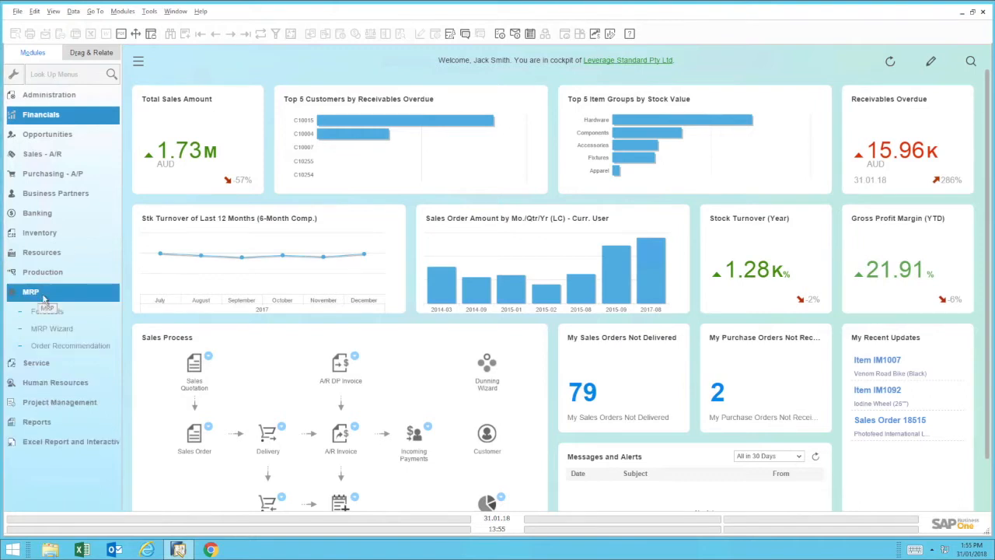
{"action": "left_click", "coordinate": [92, 272]}
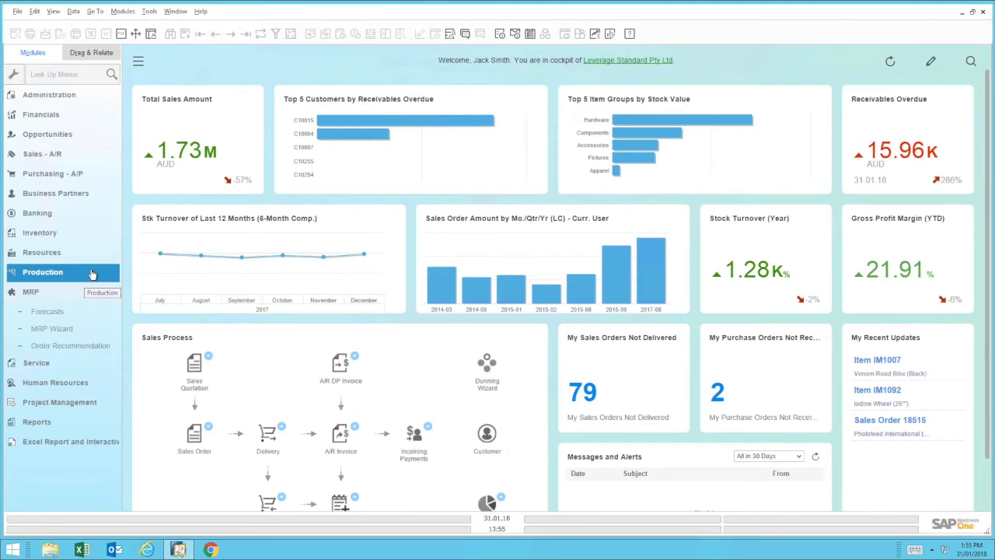
{"action": "left_click", "coordinate": [65, 311]}
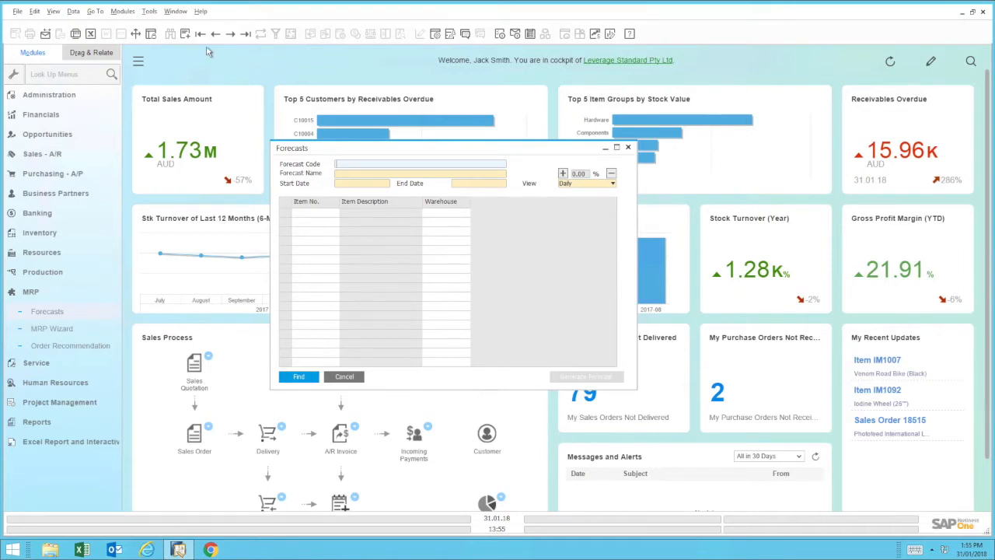
{"action": "left_click", "coordinate": [186, 36]}
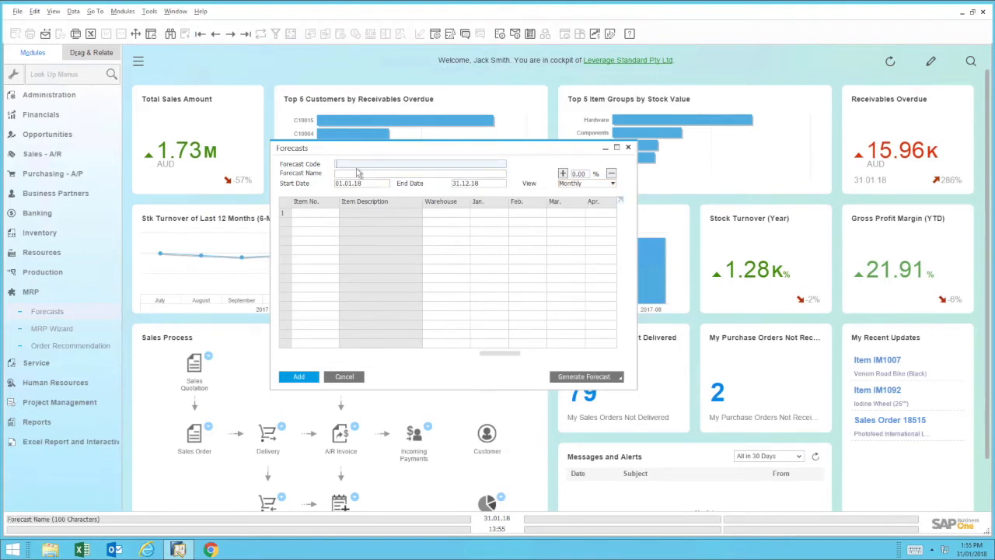
{"action": "type", "text": "Road Bikes"}
{"action": "key", "text": "Tab"}
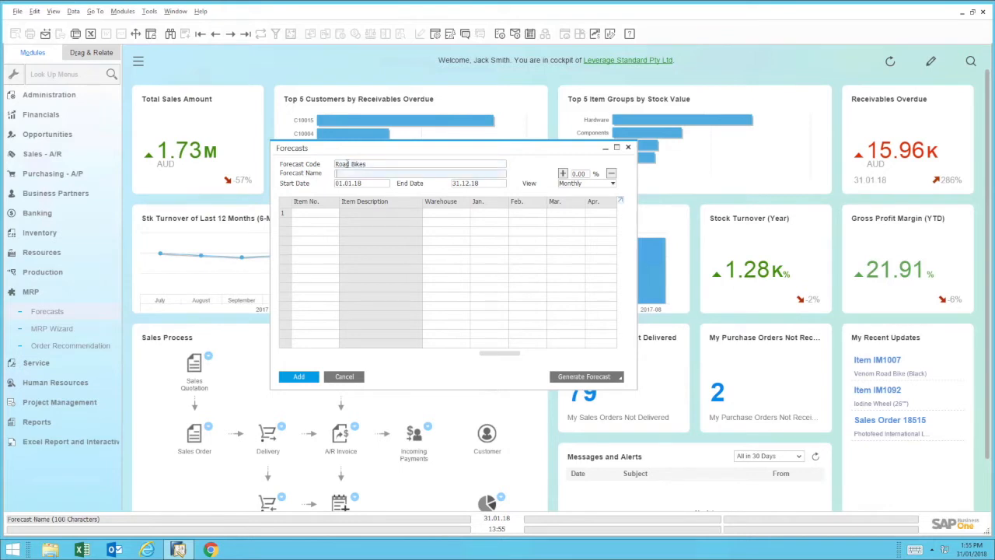
{"action": "key", "text": "Tab"}
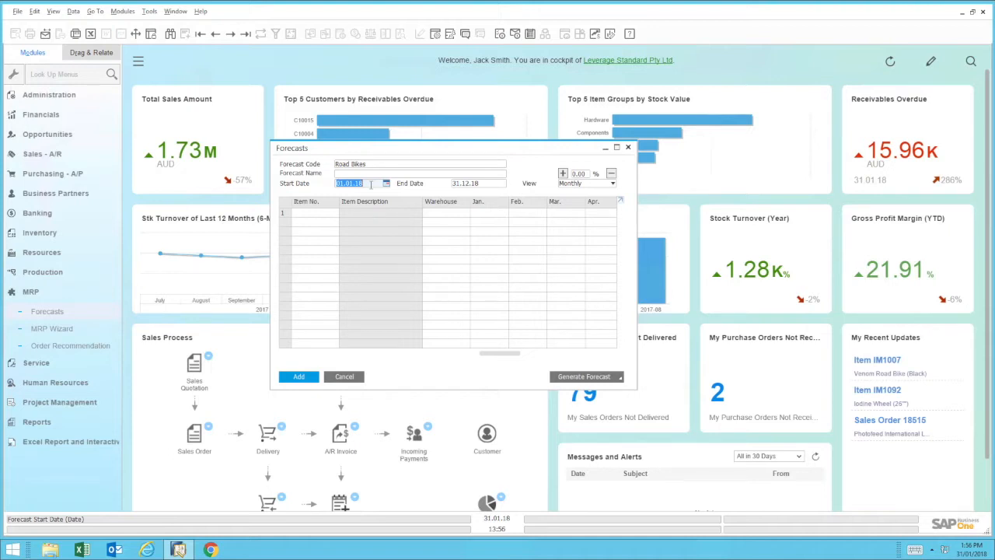
- Set the forecast's start date to 01.02.18 and its end date to 30.04.18
{"action": "type", "text": "10"}
{"action": "key", "text": "BackSpace"}
{"action": "key", "text": "BackSpace"}
{"action": "type", "text": "01.02.18"}
{"action": "key", "text": "Tab"}
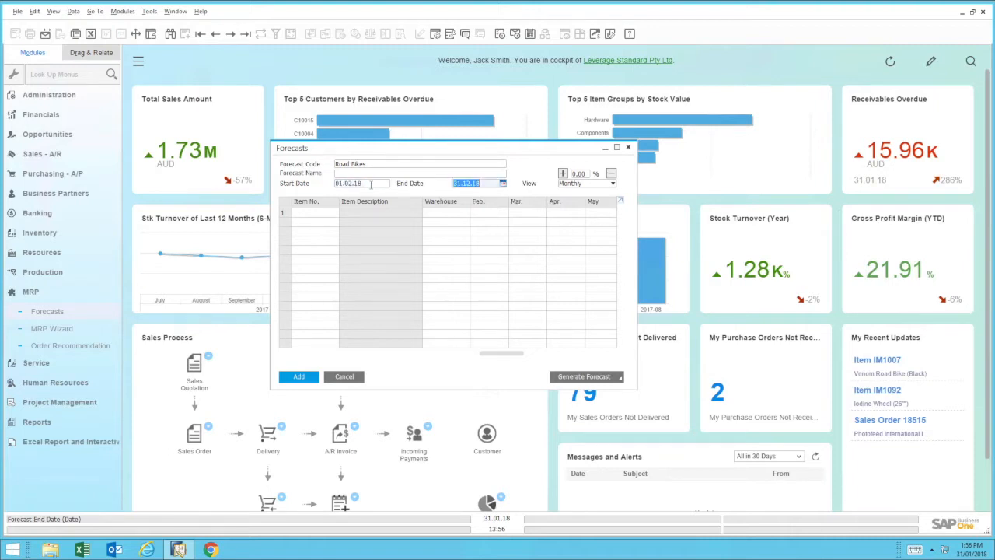
{"action": "type", "text": "3"}
{"action": "type", "text": "0.04"}
{"action": "key", "text": "Tab"}
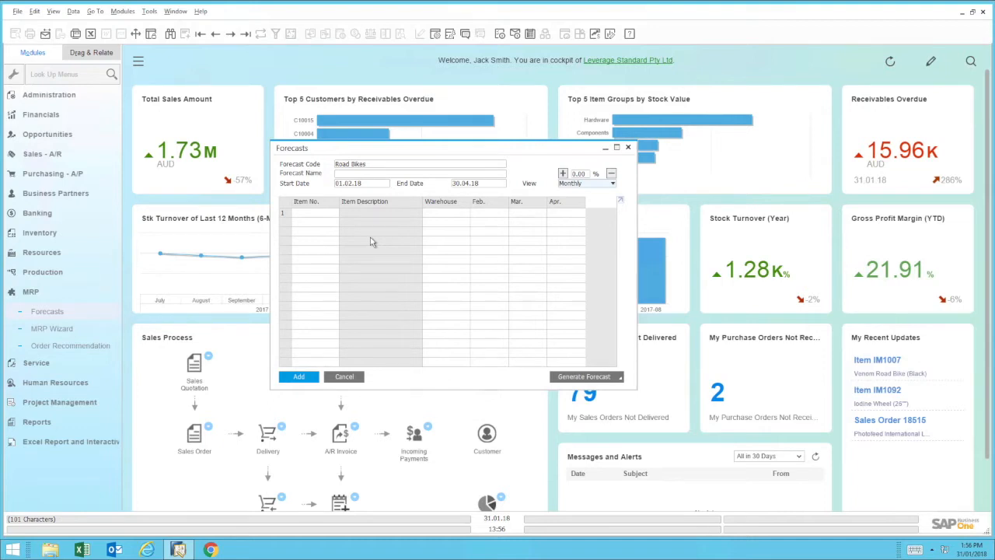
- Add item IM1065, Synthetic Saddle (Narrow), from the item list to the forecast's first row
{"action": "left_click", "coordinate": [311, 218]}
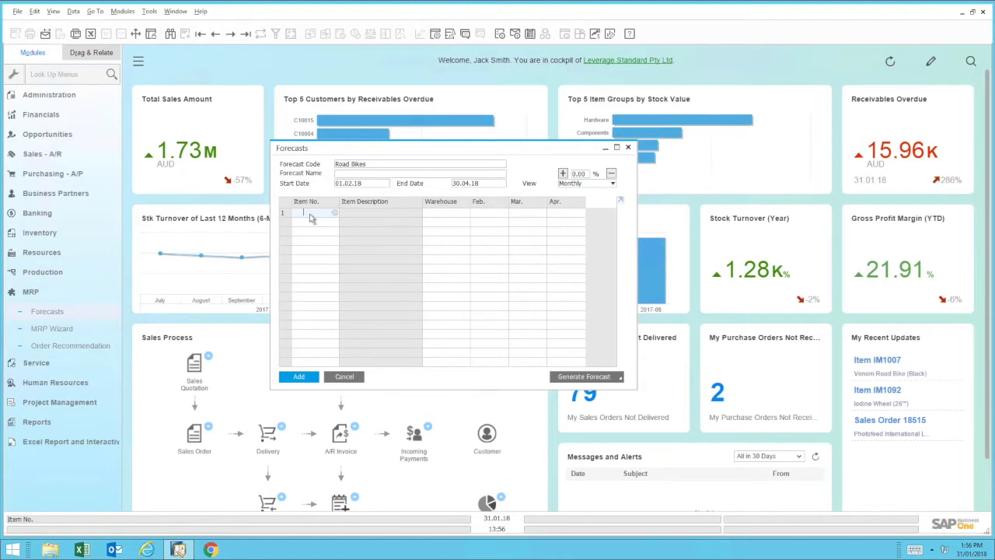
{"action": "left_click", "coordinate": [335, 216]}
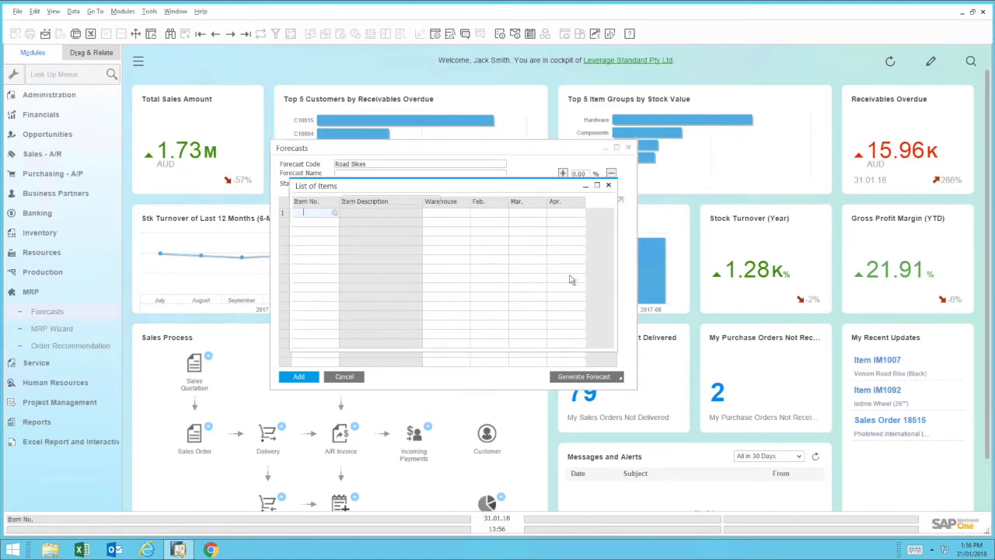
{"action": "left_click_drag", "start_coordinate": [605, 238], "coordinate": [605, 257]}
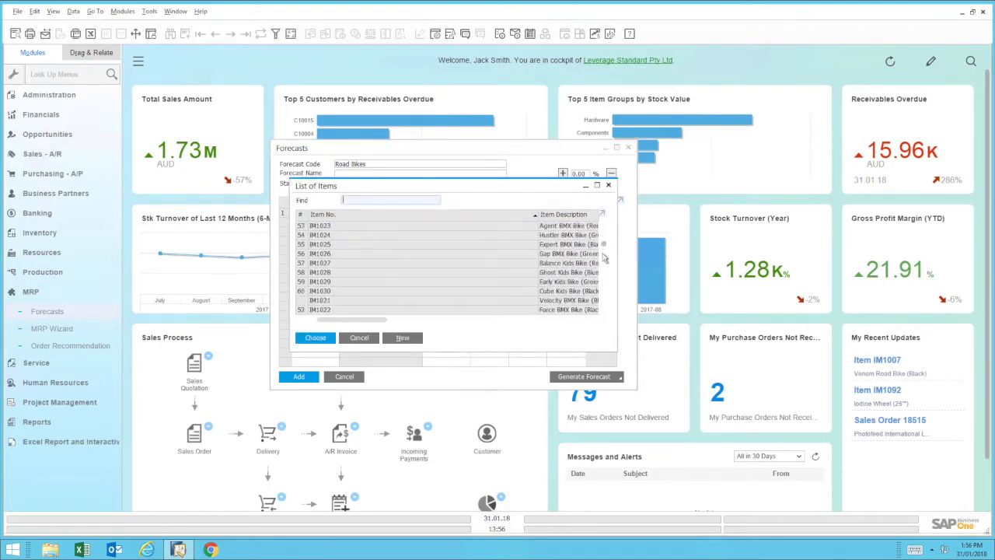
{"action": "left_click", "coordinate": [551, 276]}
{"action": "double_click", "coordinate": [551, 276]}
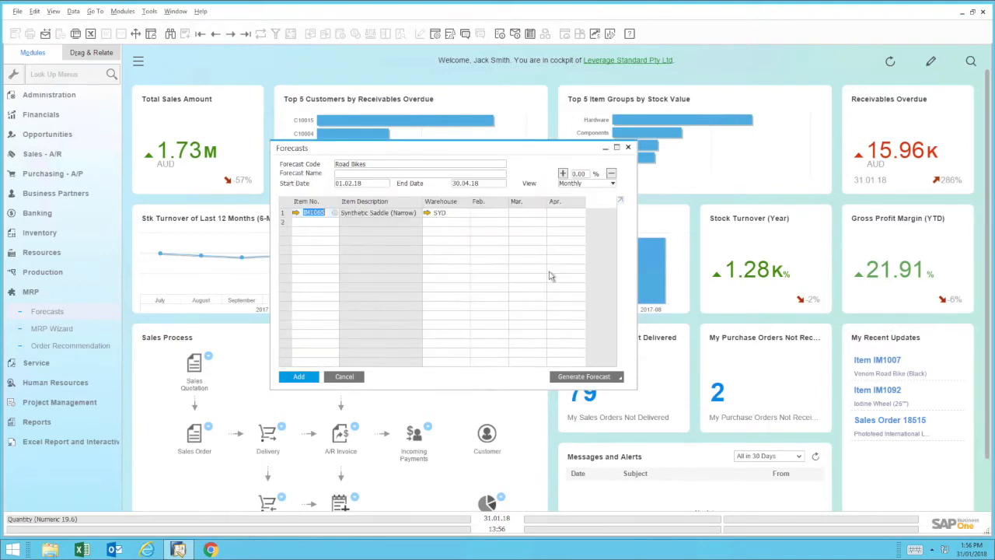
- Enter forecast quantities for the Synthetic Saddle: 10 for February, 12 for March and 14 for April
{"action": "mouse_move", "coordinate": [455, 218]}
{"action": "left_click", "coordinate": [489, 212]}
{"action": "type", "text": "10"}
{"action": "key", "text": "Tab"}
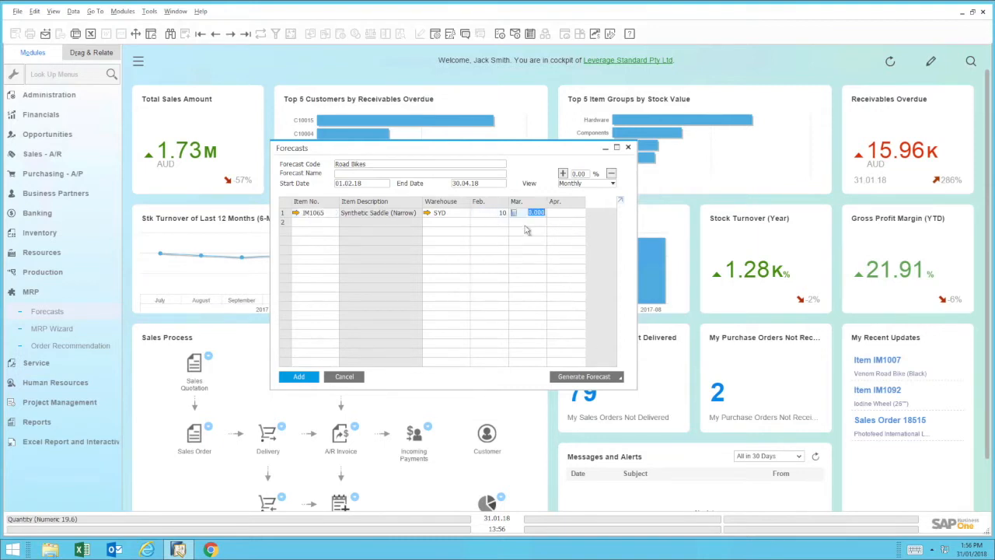
{"action": "type", "text": "12"}
{"action": "key", "text": "Tab"}
{"action": "type", "text": "14"}
{"action": "key", "text": "Tab"}
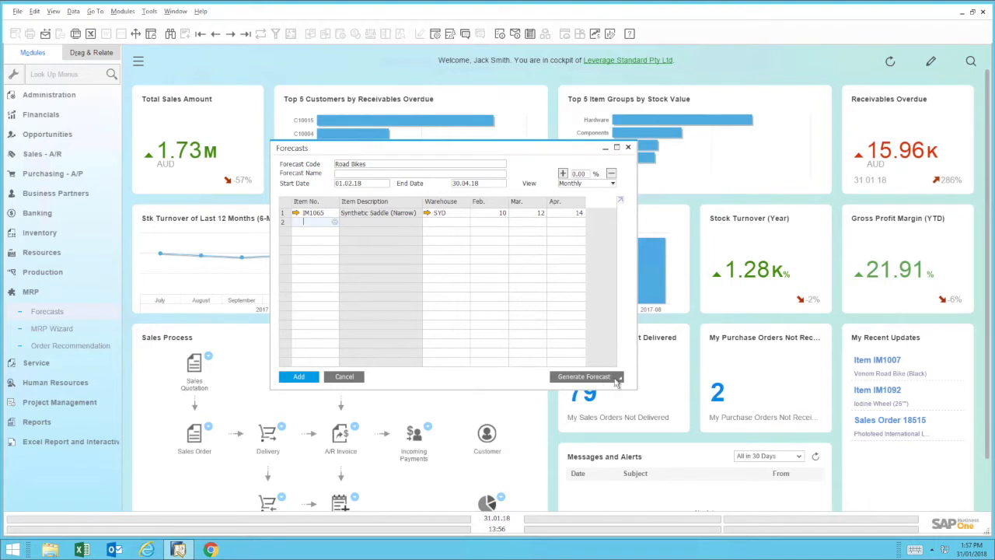
- Start generating an Intelligent Forecast and restrict it to the Hardware item group
{"action": "left_click", "coordinate": [611, 379]}
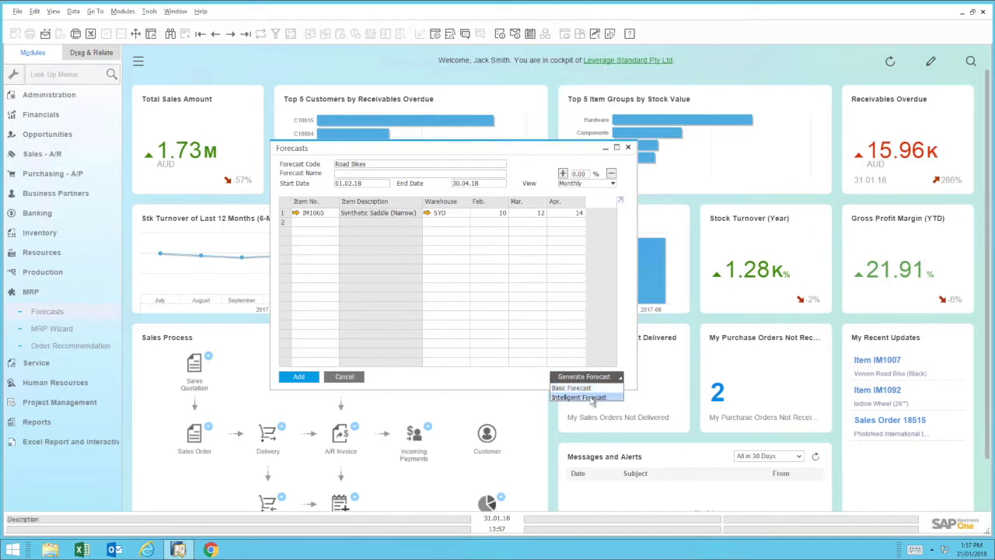
{"action": "left_click", "coordinate": [593, 398]}
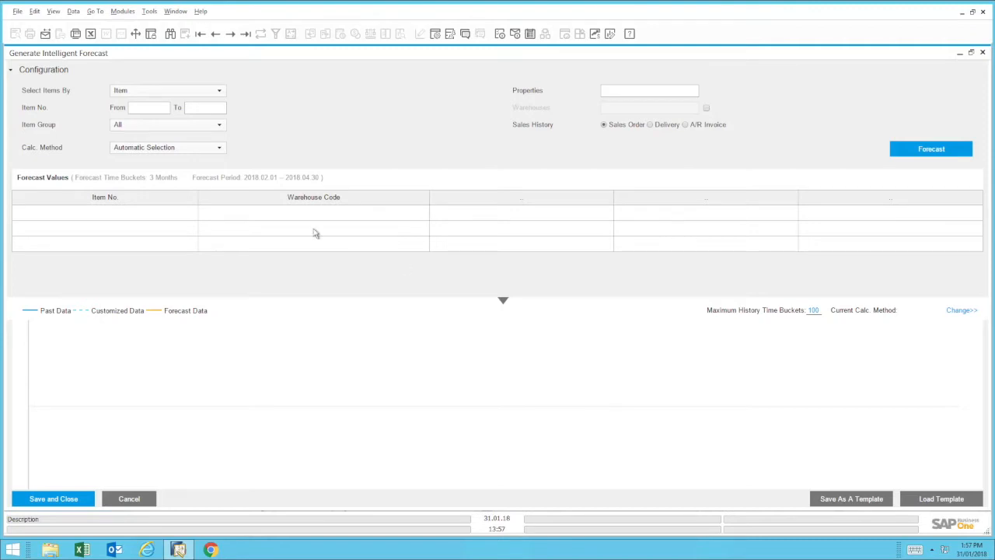
{"action": "left_click", "coordinate": [189, 93]}
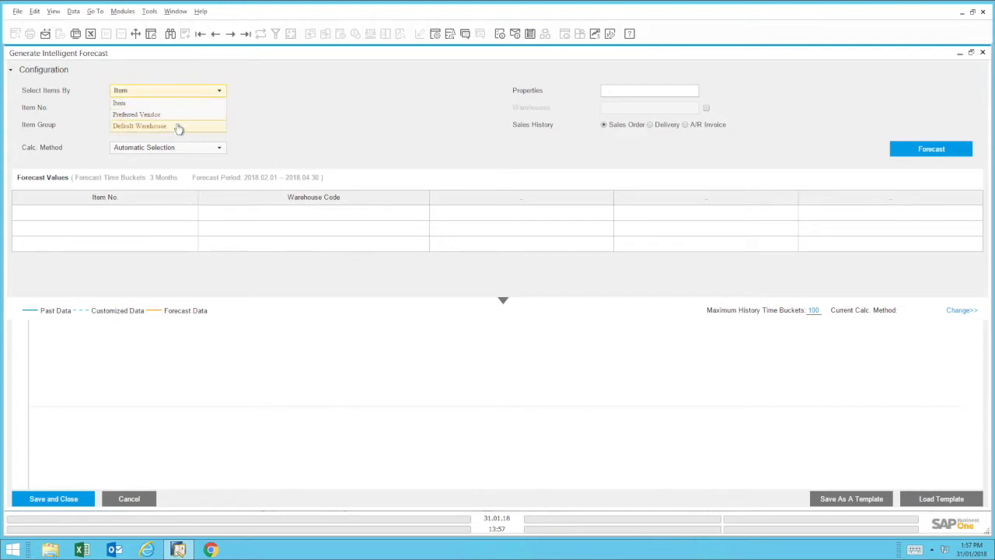
{"action": "left_click", "coordinate": [255, 118]}
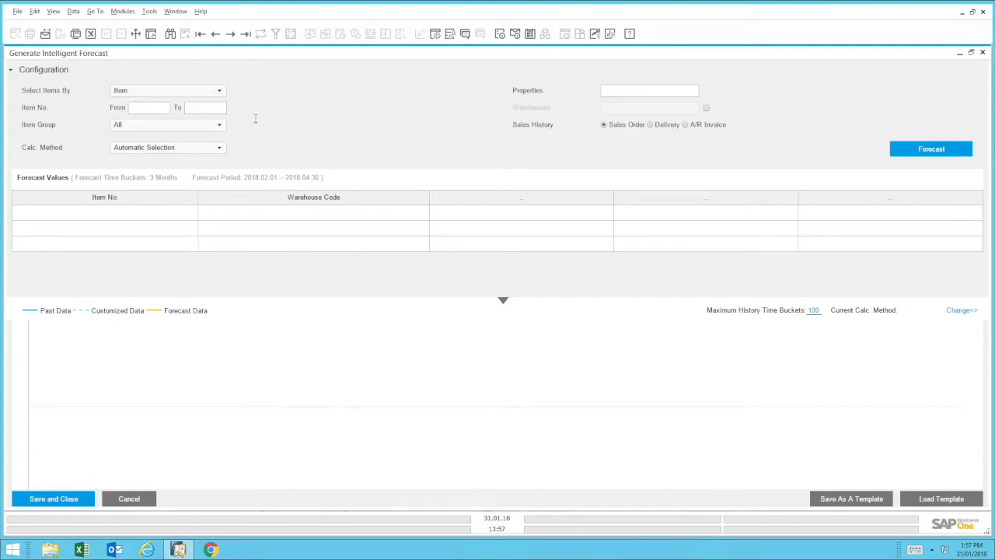
{"action": "left_click", "coordinate": [153, 132]}
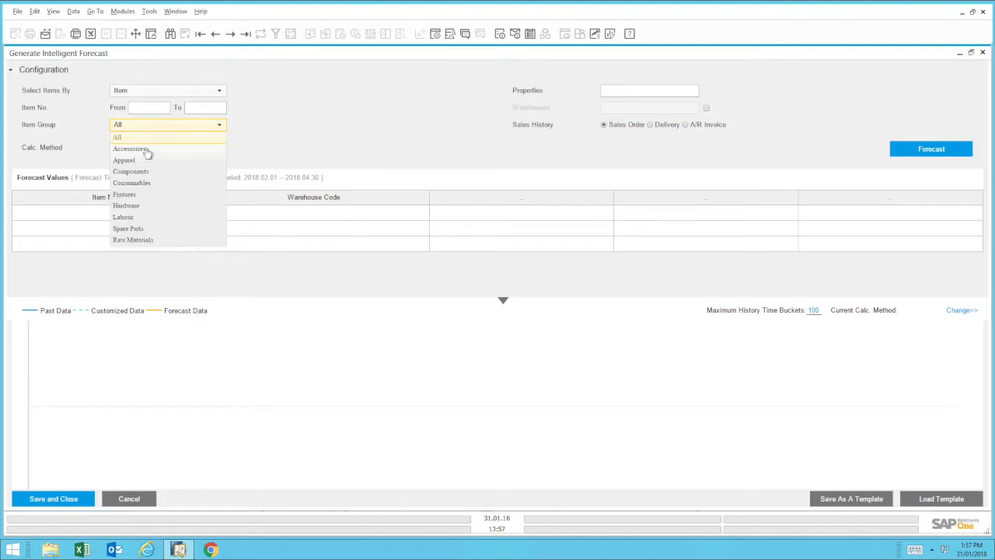
{"action": "left_click", "coordinate": [143, 210]}
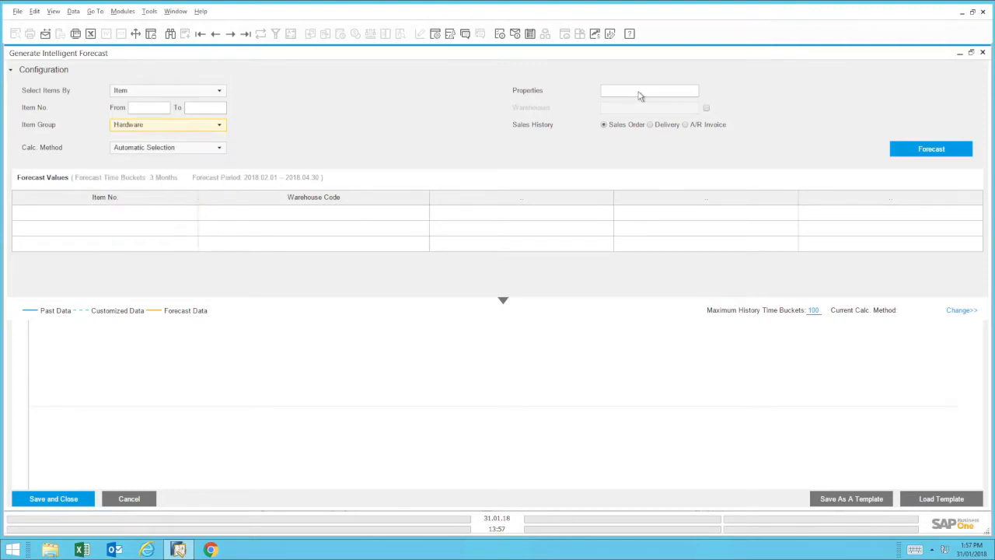
- Filter the intelligent forecast's items by one item property
{"action": "left_click", "coordinate": [690, 93]}
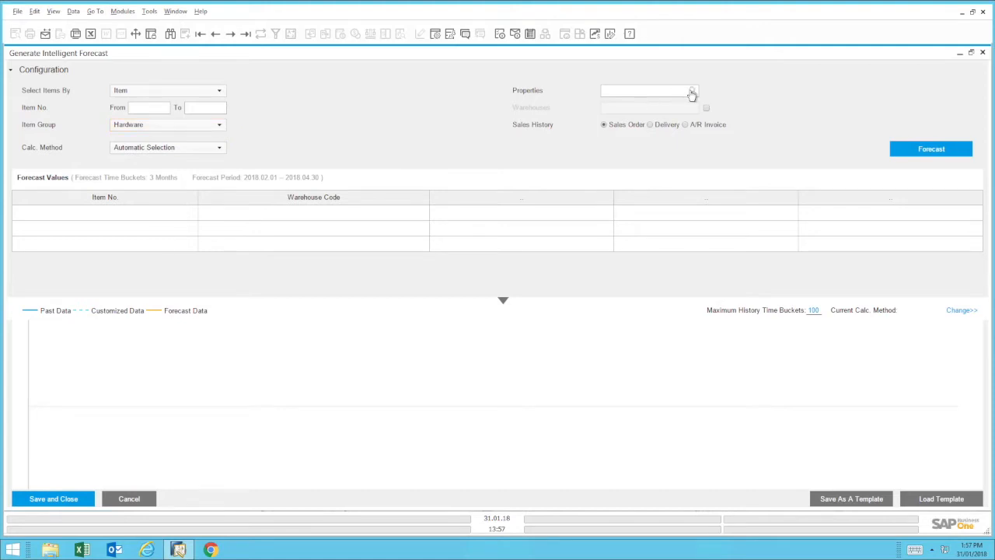
{"action": "left_click", "coordinate": [629, 197]}
{"action": "left_click", "coordinate": [377, 445]}
- Limit the intelligent forecast to the Sydney Warehouse (SYD) and calculate it
{"action": "left_click", "coordinate": [706, 109]}
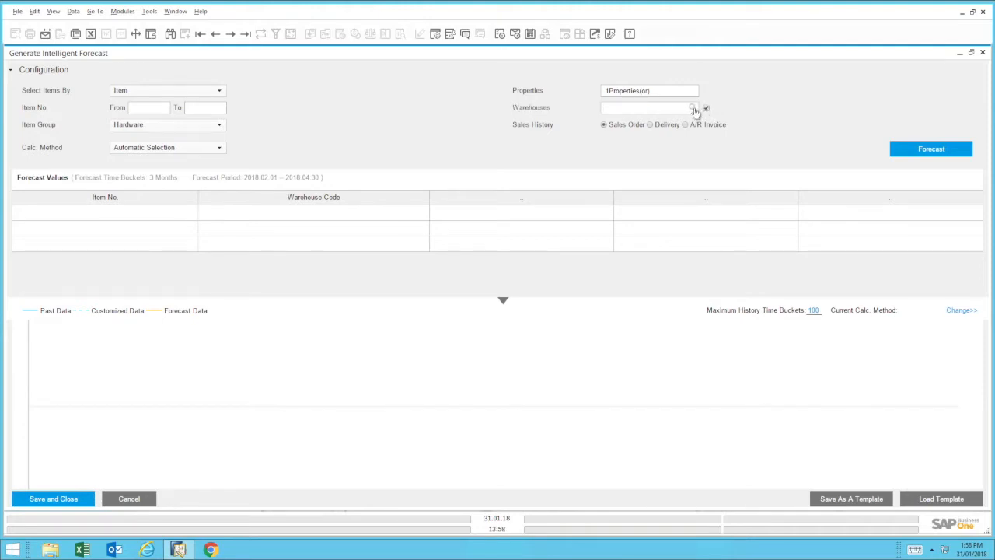
{"action": "left_click", "coordinate": [692, 108]}
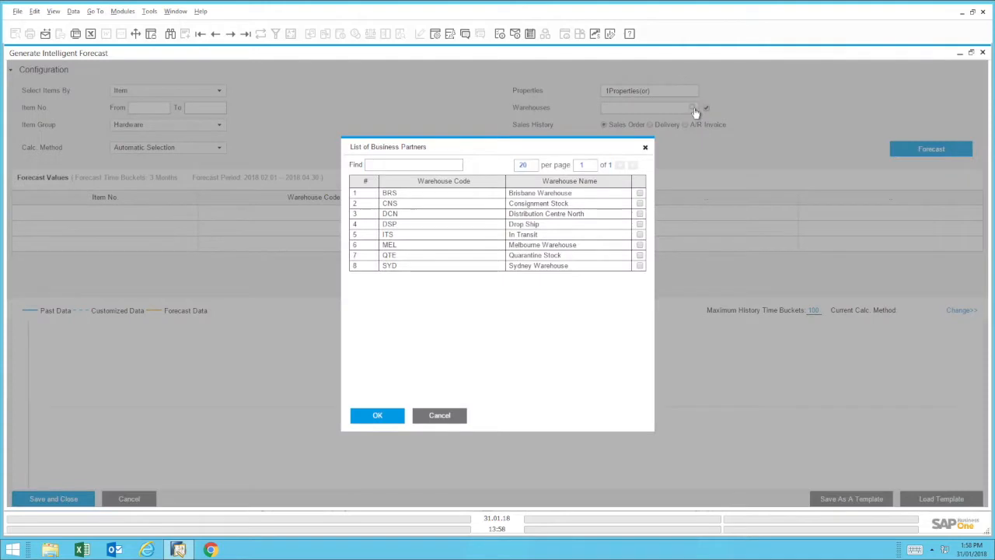
{"action": "left_click", "coordinate": [640, 267]}
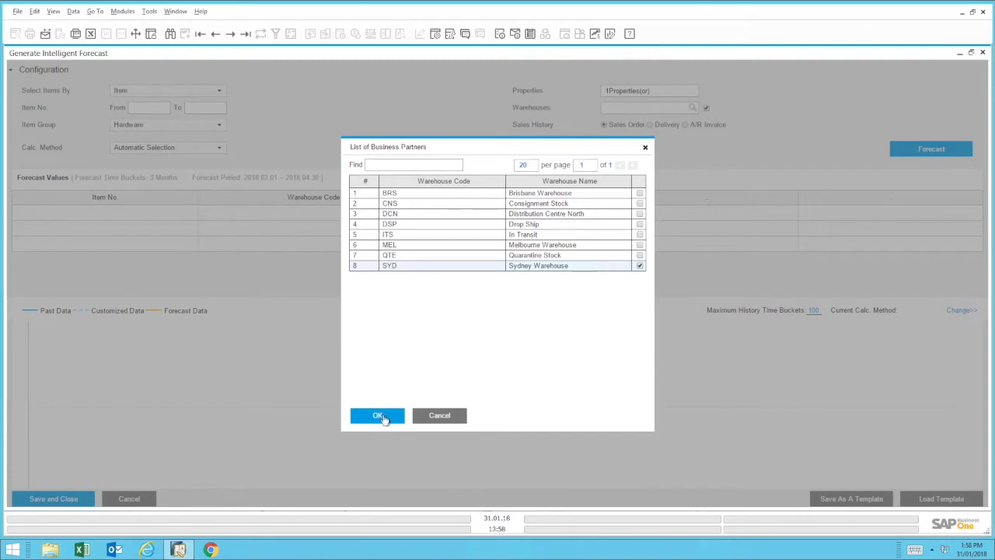
{"action": "left_click", "coordinate": [380, 418]}
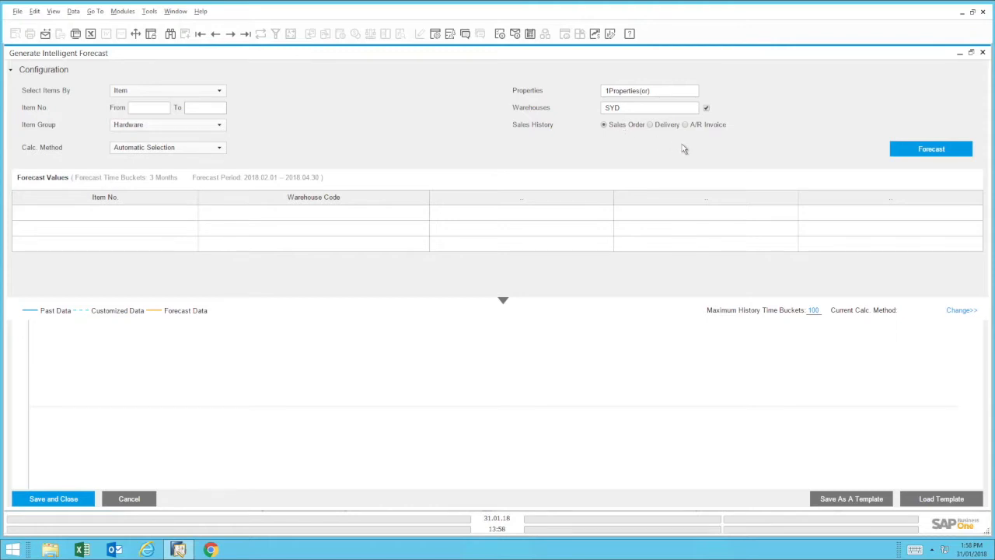
{"action": "left_click", "coordinate": [931, 149]}
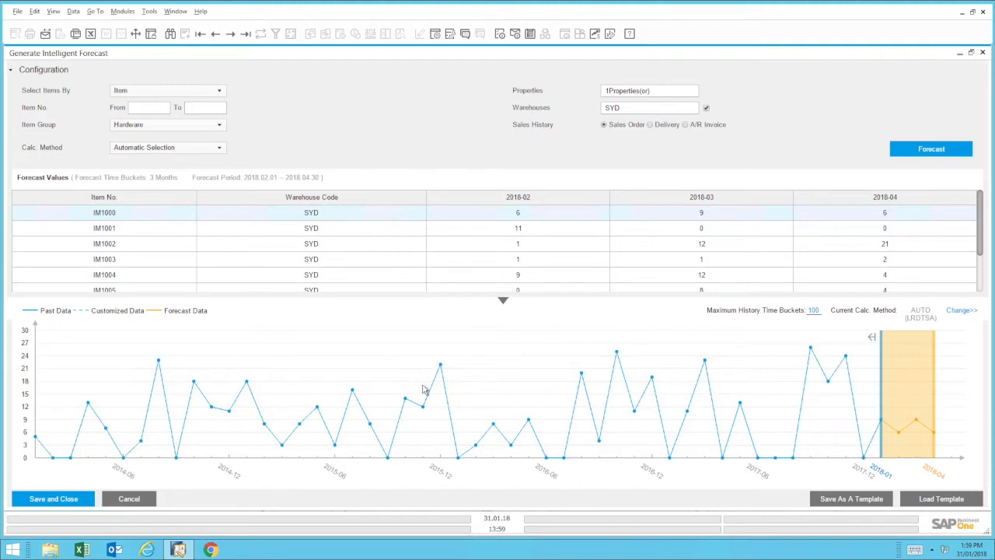
- Lower item IM1000's historical peaks in the chart to about 13 for 2015-12 and about 16 for 2016-10
{"action": "mouse_move", "coordinate": [441, 366]}
{"action": "mouse_move", "coordinate": [582, 379]}
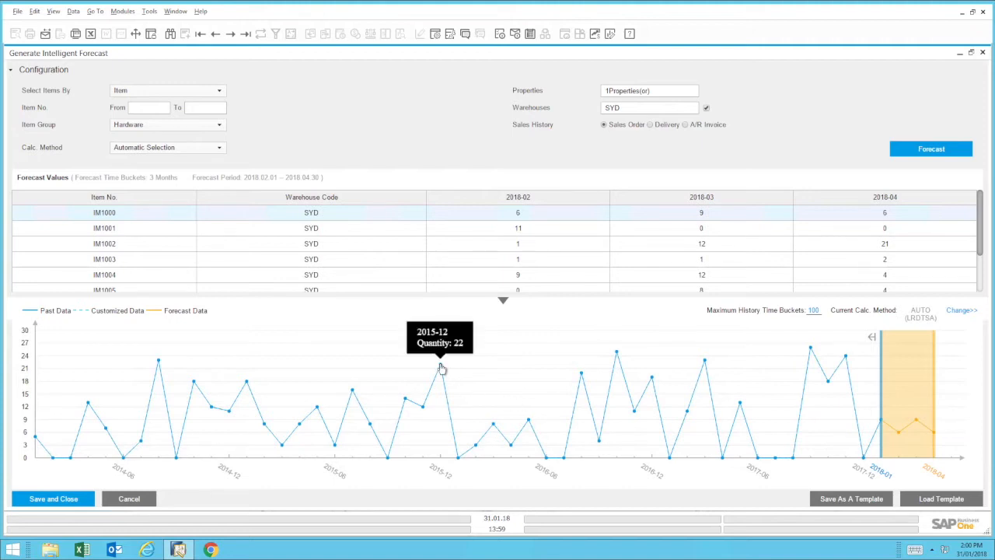
{"action": "left_click_drag", "start_coordinate": [440, 368], "coordinate": [440, 403]}
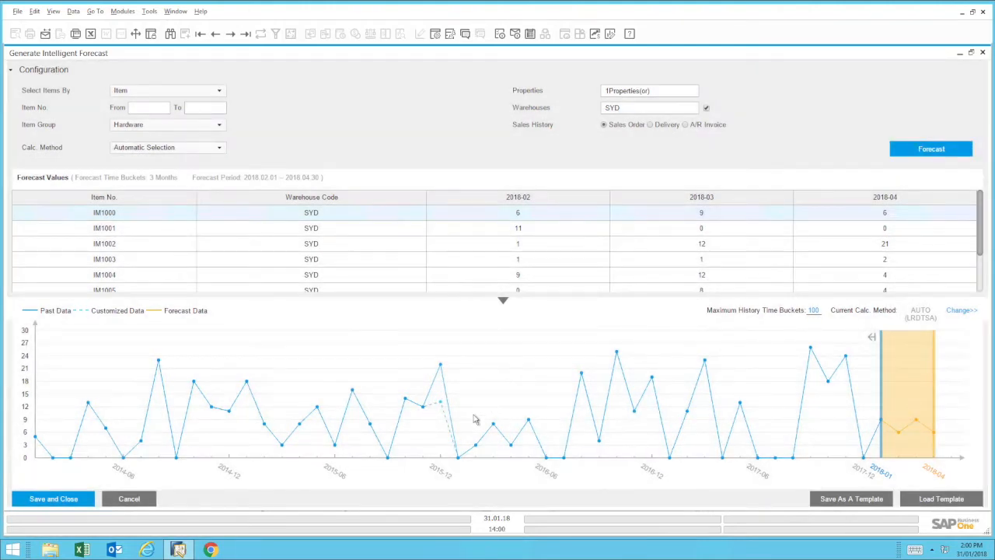
{"action": "left_click_drag", "start_coordinate": [618, 354], "coordinate": [619, 394]}
- Extend IM1000's forecast range in the chart back to 2016-12 and raise its historical quantity for 2016-06
{"action": "left_click_drag", "start_coordinate": [873, 340], "coordinate": [696, 340]}
{"action": "left_click_drag", "start_coordinate": [678, 409], "coordinate": [644, 420]}
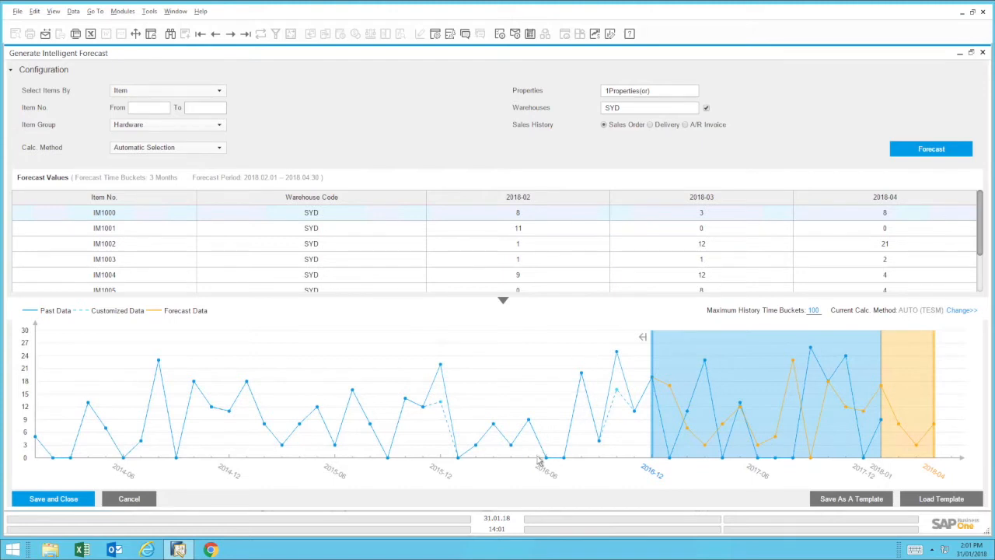
{"action": "left_click_drag", "start_coordinate": [546, 459], "coordinate": [544, 406]}
{"action": "left_click", "coordinate": [544, 406]}
{"action": "mouse_move", "coordinate": [548, 463]}
{"action": "left_click_drag", "start_coordinate": [548, 463], "coordinate": [548, 395]}
- View the forecast charts of items IM1001 and IM1002, and save the intelligent forecast into the Road Bikes forecast
{"action": "left_click", "coordinate": [145, 235]}
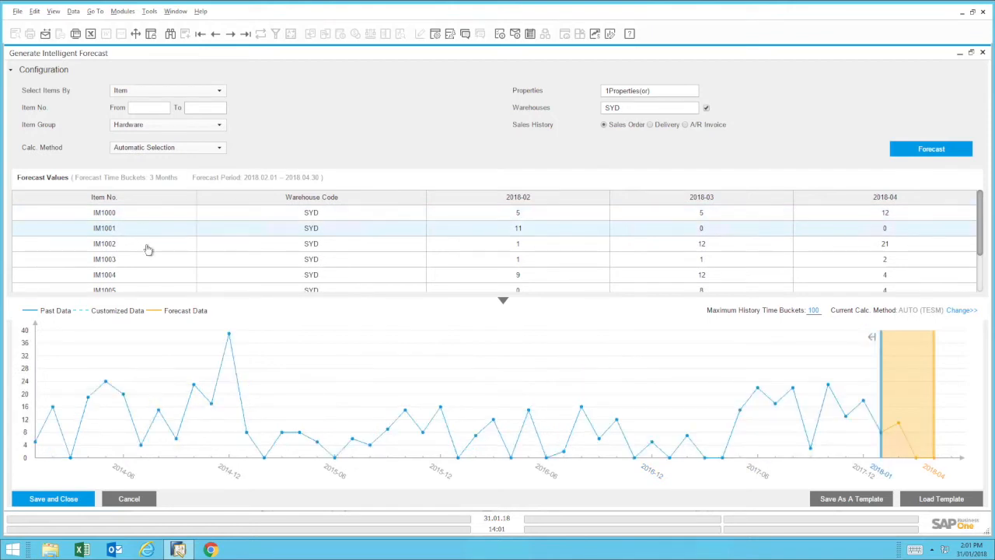
{"action": "left_click", "coordinate": [148, 249]}
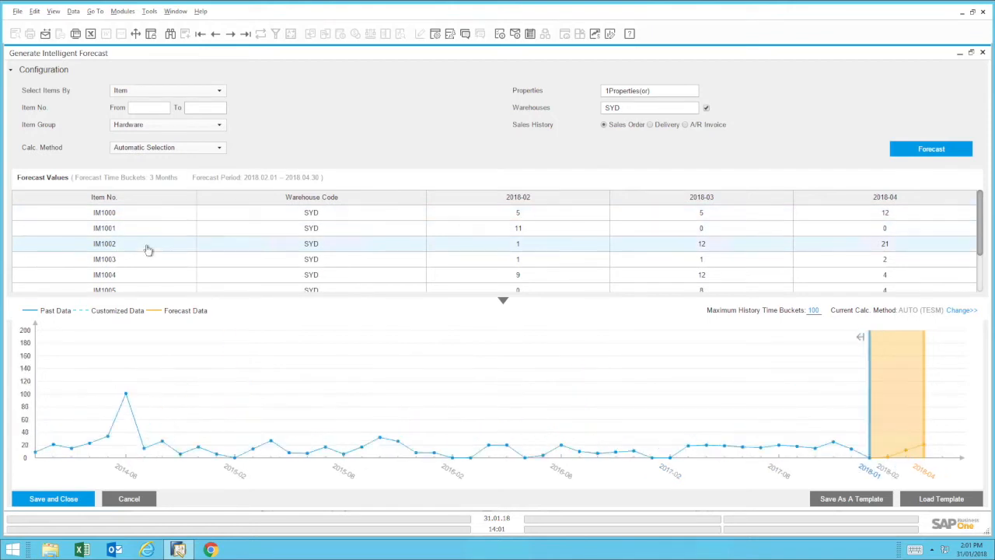
{"action": "left_click", "coordinate": [65, 503]}
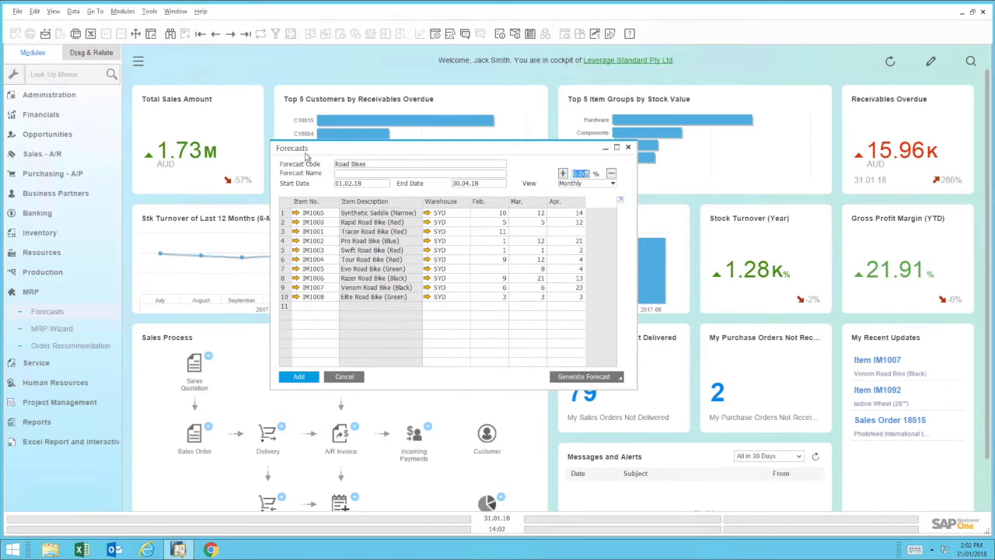
- Name the forecast Road Bikes, add it and close the Forecasts window
{"action": "left_click", "coordinate": [313, 378]}
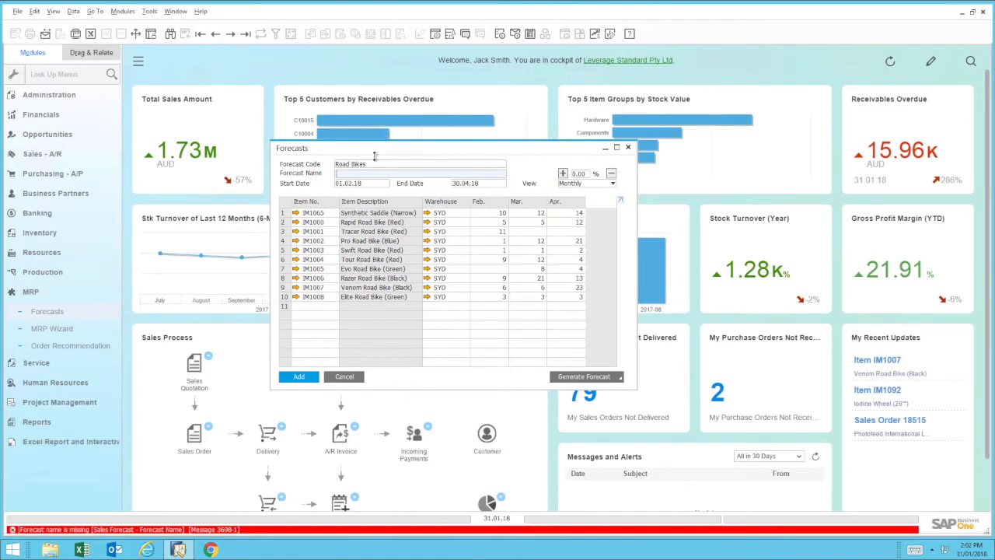
{"action": "type", "text": "Road Bikes"}
{"action": "left_click", "coordinate": [304, 378]}
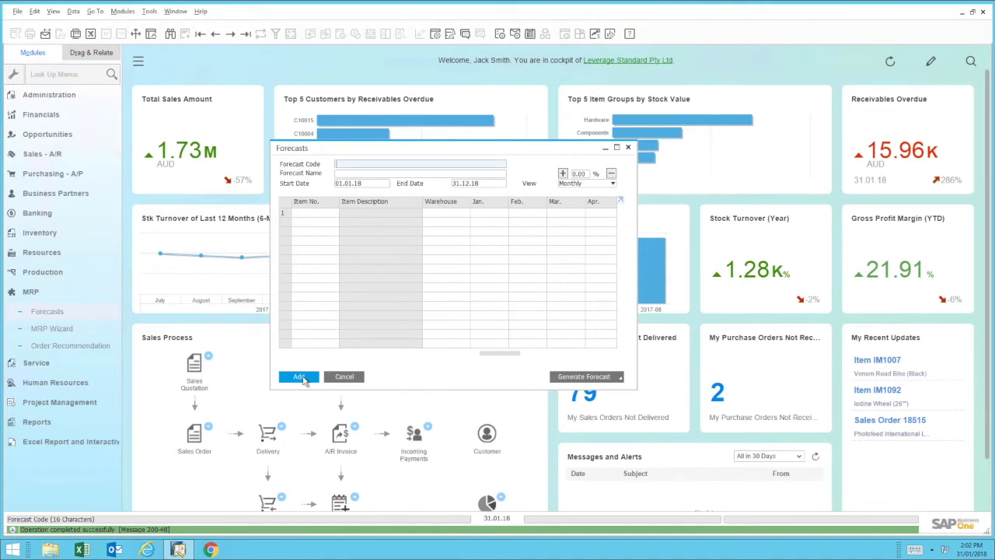
{"action": "left_click", "coordinate": [344, 377]}
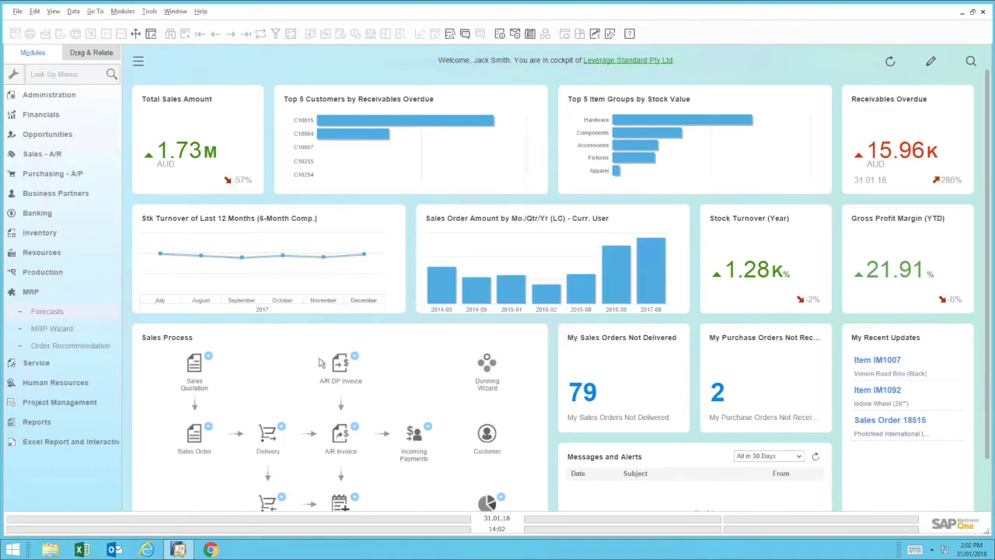
- Start the MRP Wizard and create a new scenario with Road Bikes as its name and description
{"action": "left_click", "coordinate": [62, 330]}
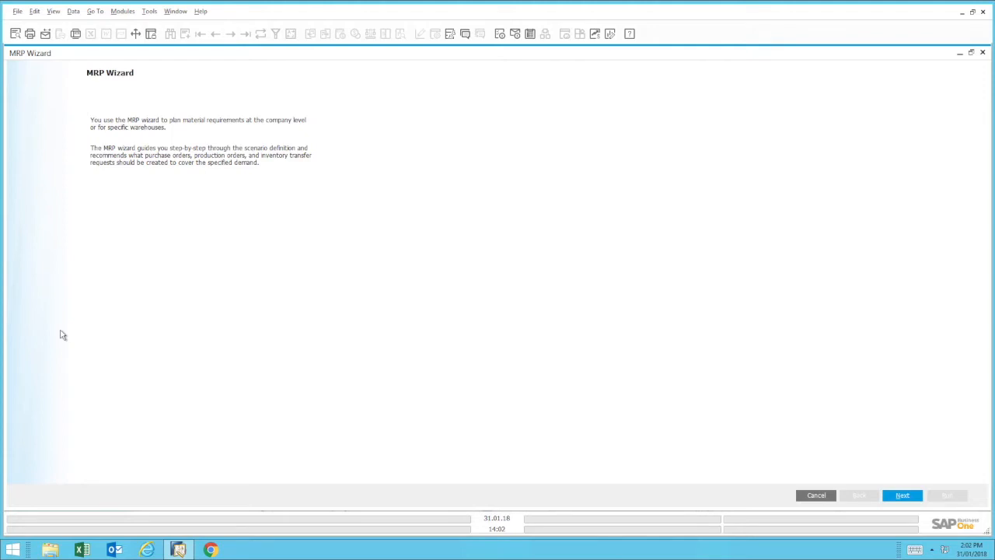
{"action": "left_click", "coordinate": [903, 496]}
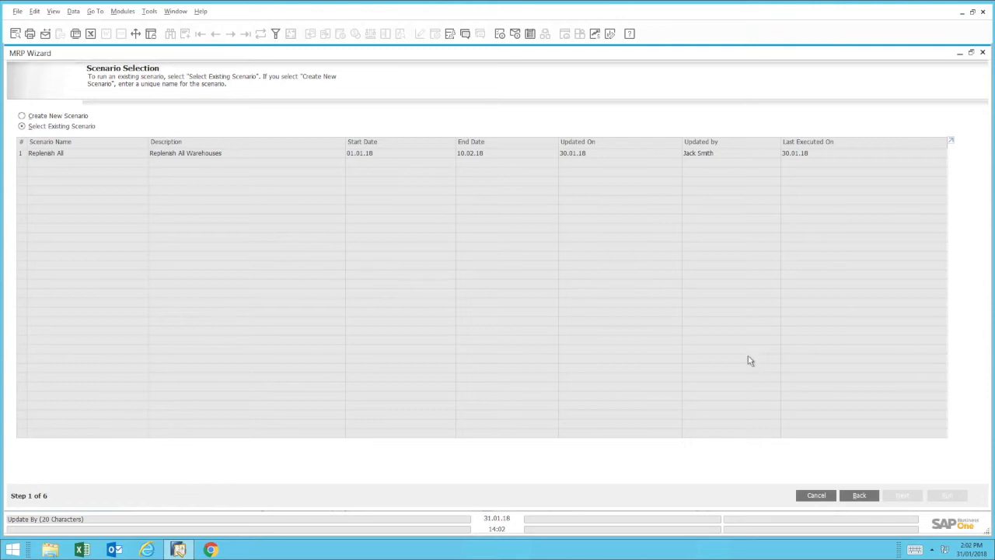
{"action": "left_click", "coordinate": [76, 117]}
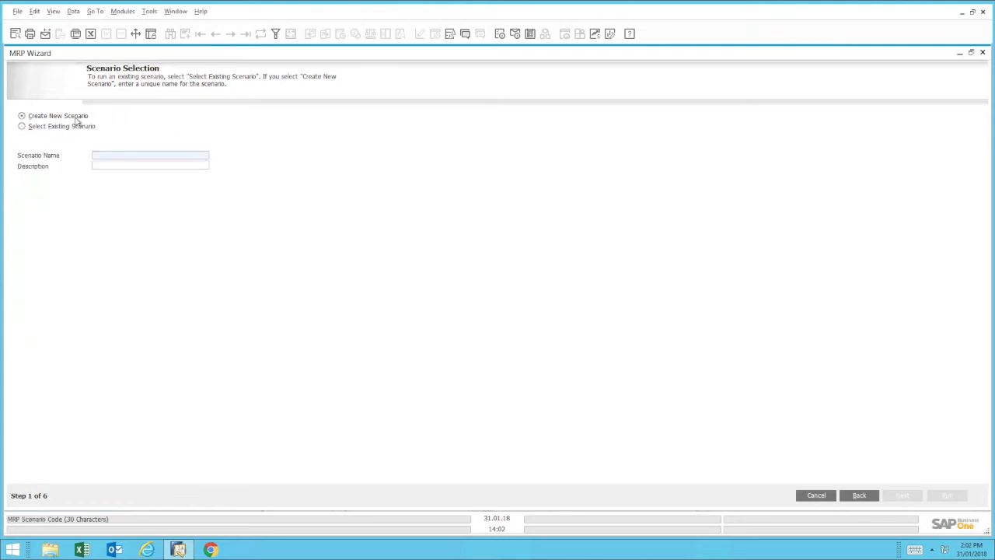
{"action": "left_click", "coordinate": [126, 154]}
{"action": "type", "text": "Road Bikes"}
{"action": "key", "text": "Tab"}
{"action": "type", "text": "Road Bikes"}
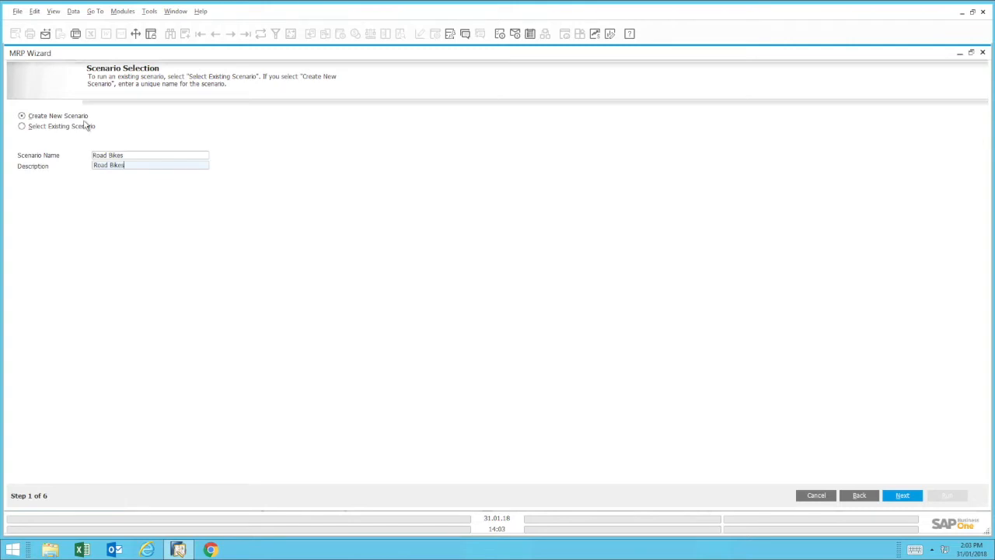
{"action": "left_click", "coordinate": [912, 496]}
- Set the scenario's planning horizon from 31.01.18 to 09.02.18 and continue to the item selection
{"action": "left_click", "coordinate": [193, 142]}
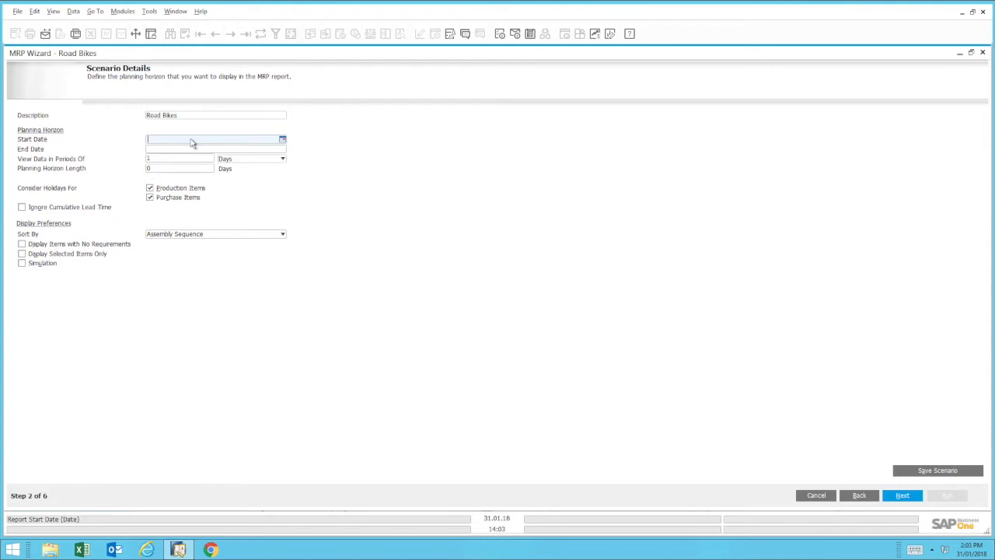
{"action": "left_click", "coordinate": [282, 139]}
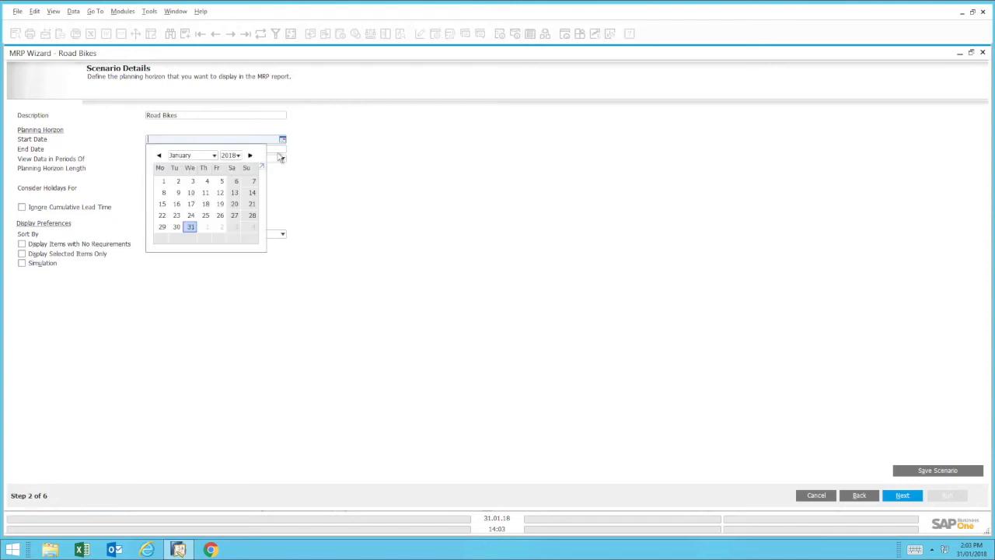
{"action": "left_click", "coordinate": [190, 227]}
{"action": "key", "text": "Tab"}
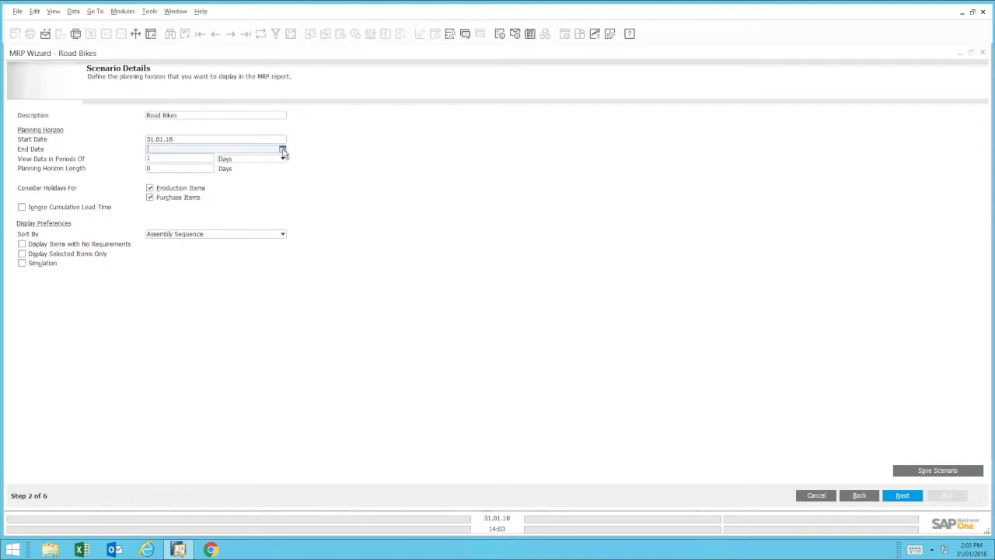
{"action": "left_click", "coordinate": [282, 149]}
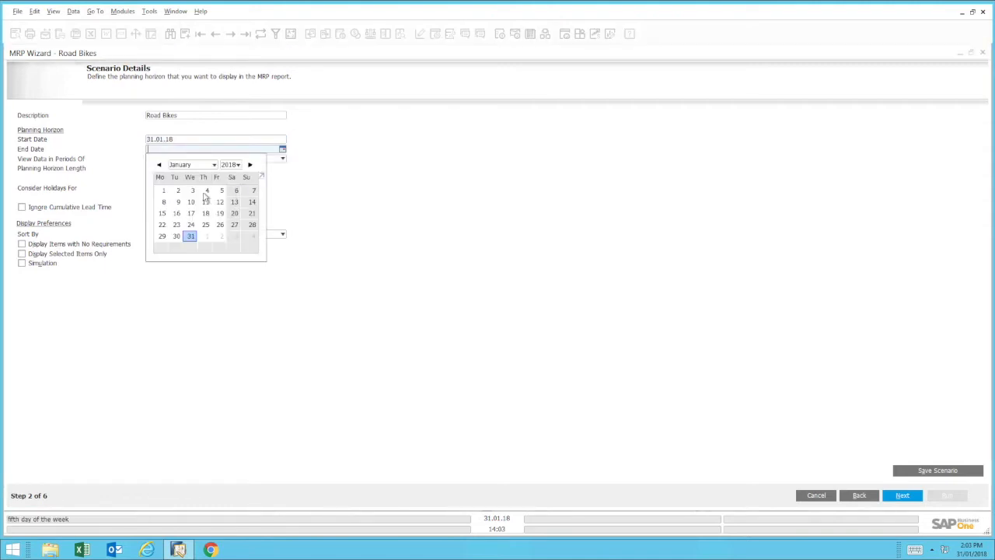
{"action": "left_click", "coordinate": [250, 164]}
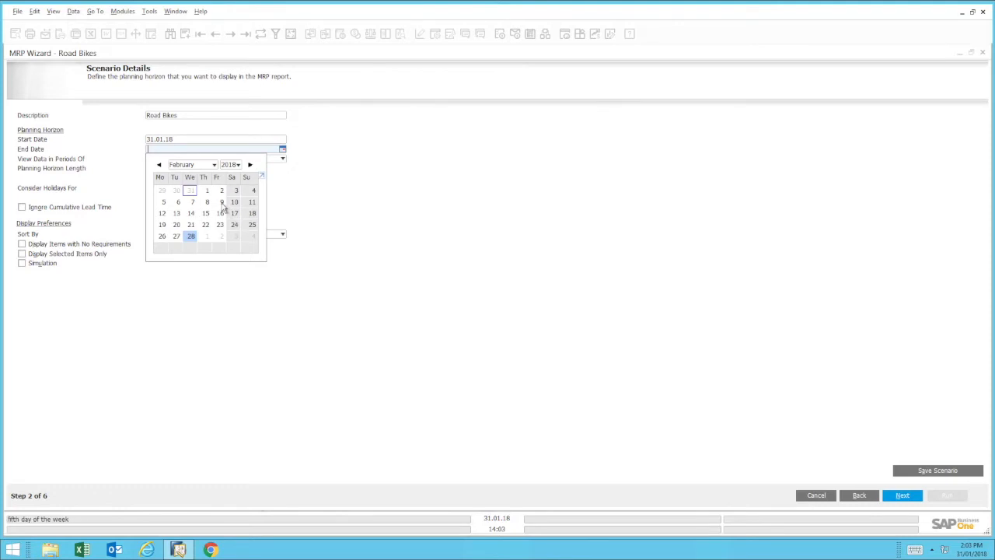
{"action": "left_click", "coordinate": [222, 202]}
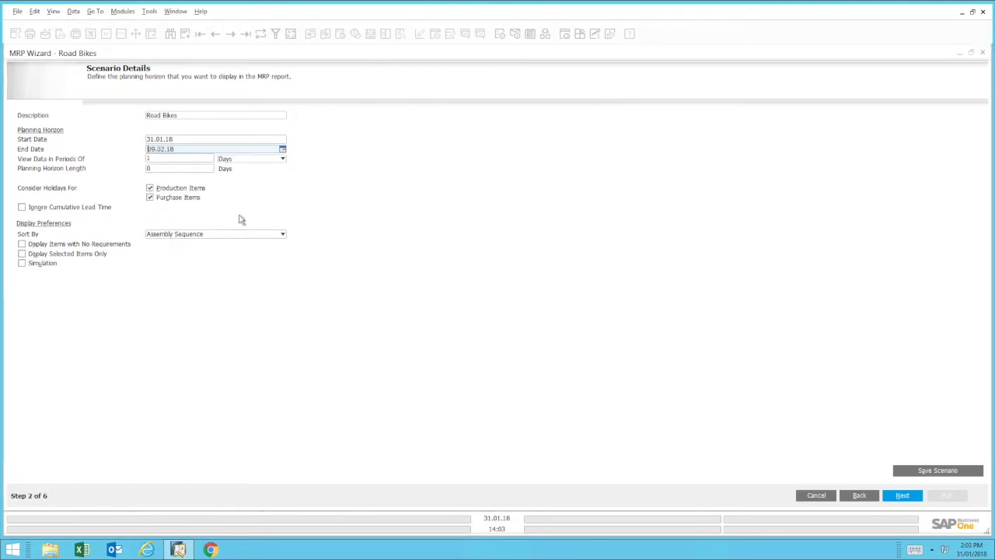
{"action": "left_click", "coordinate": [175, 168]}
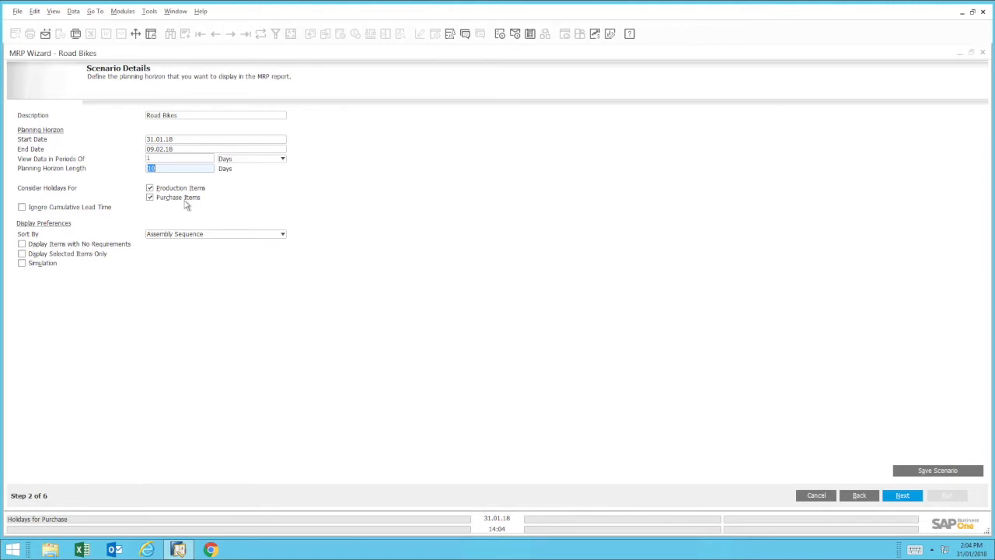
{"action": "left_click", "coordinate": [47, 208]}
{"action": "left_click", "coordinate": [902, 496]}
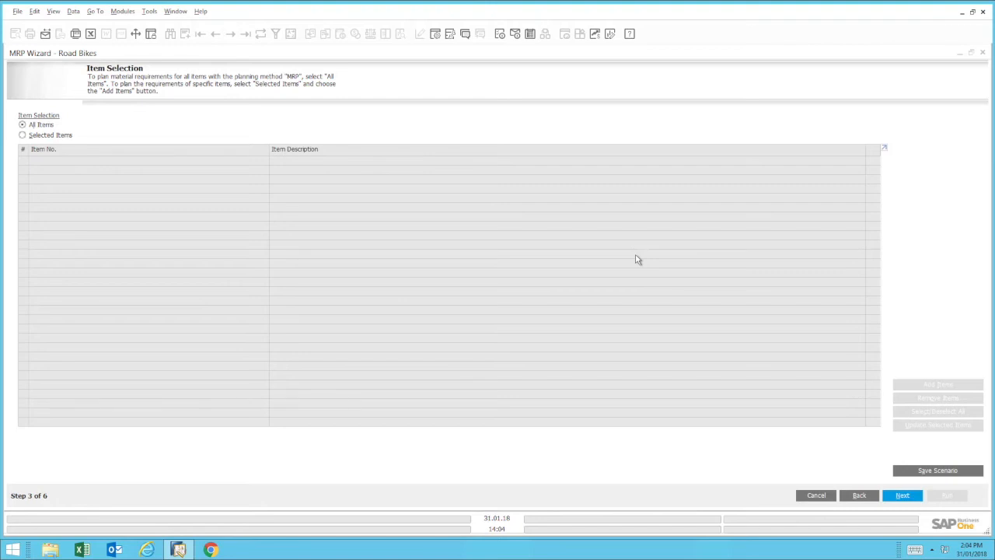
- Restrict the scenario to selected items, adding those with the Road Bike property, and continue to the inventory data source
{"action": "left_click", "coordinate": [76, 136]}
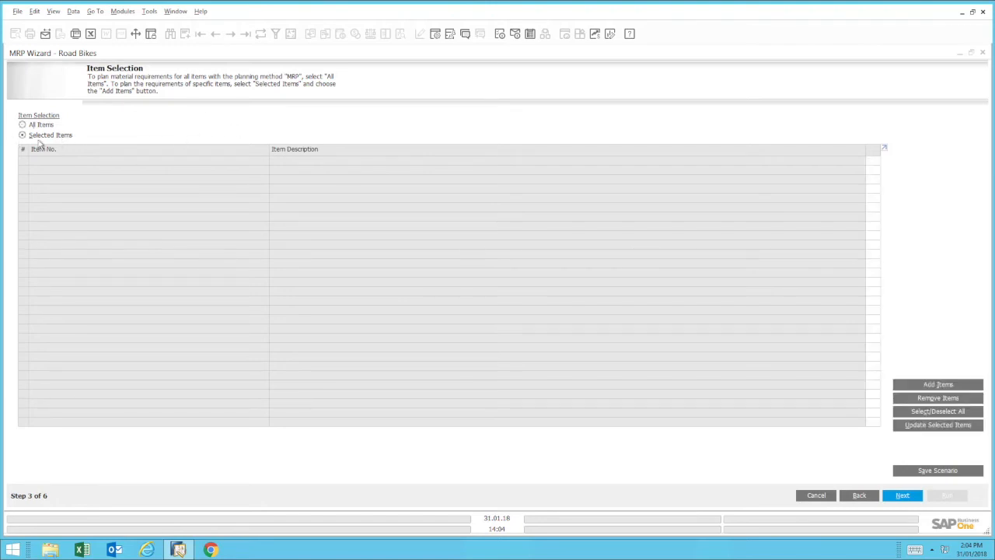
{"action": "left_click", "coordinate": [943, 385]}
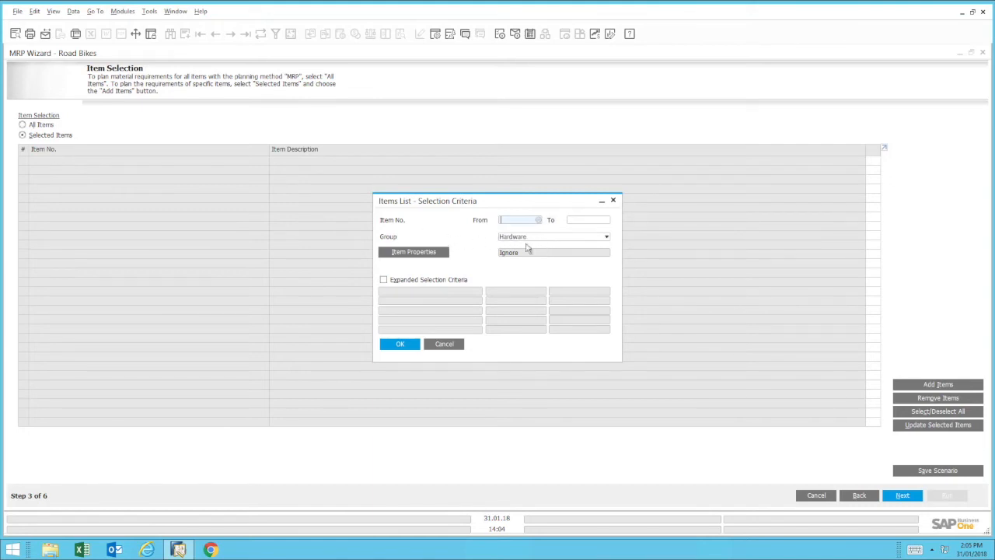
{"action": "left_click", "coordinate": [427, 253]}
{"action": "left_click", "coordinate": [437, 174]}
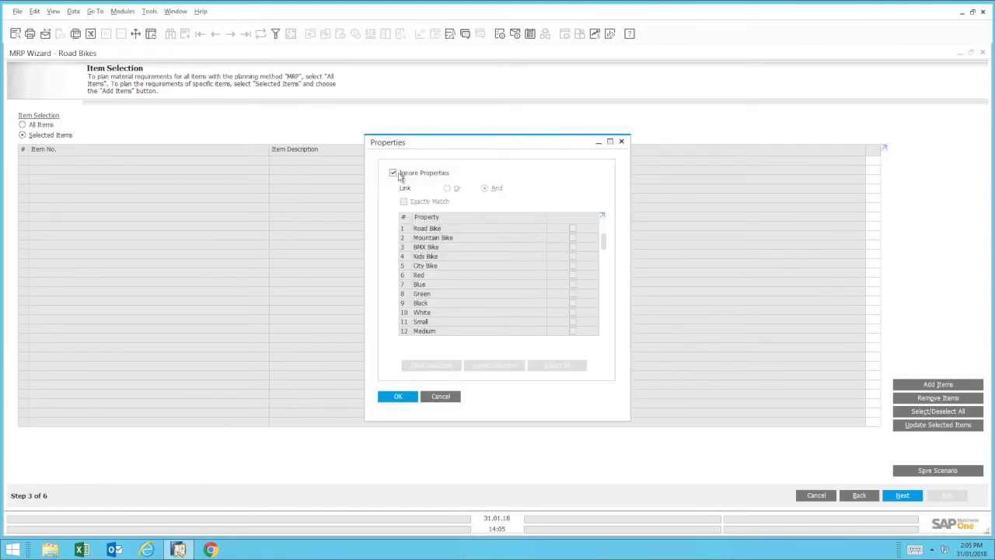
{"action": "left_click", "coordinate": [572, 228]}
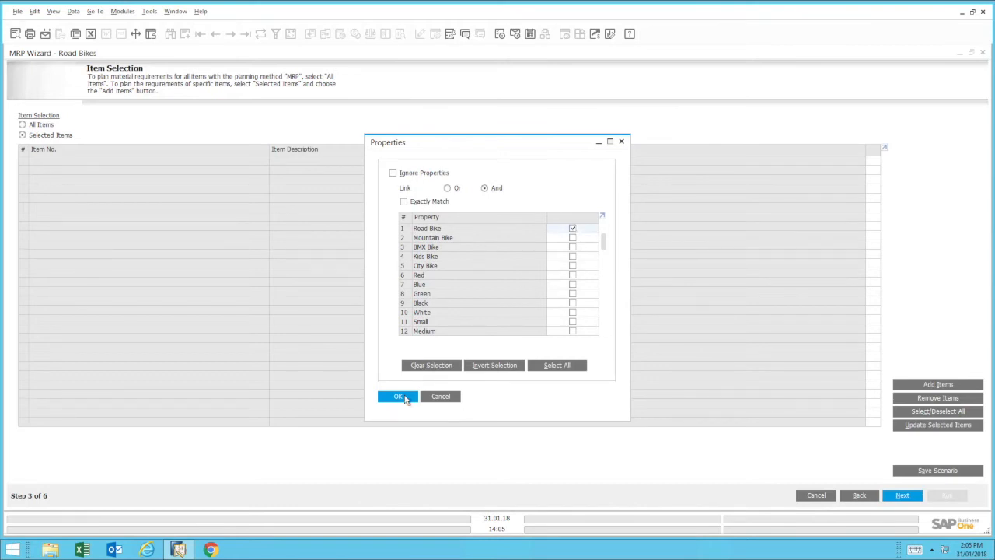
{"action": "left_click", "coordinate": [397, 395]}
{"action": "left_click", "coordinate": [399, 344]}
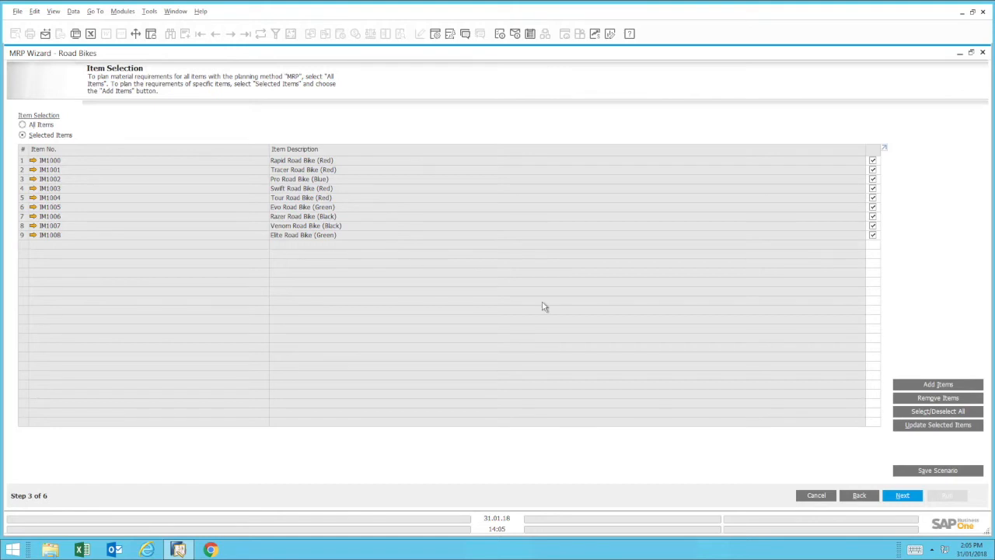
{"action": "left_click", "coordinate": [903, 498]}
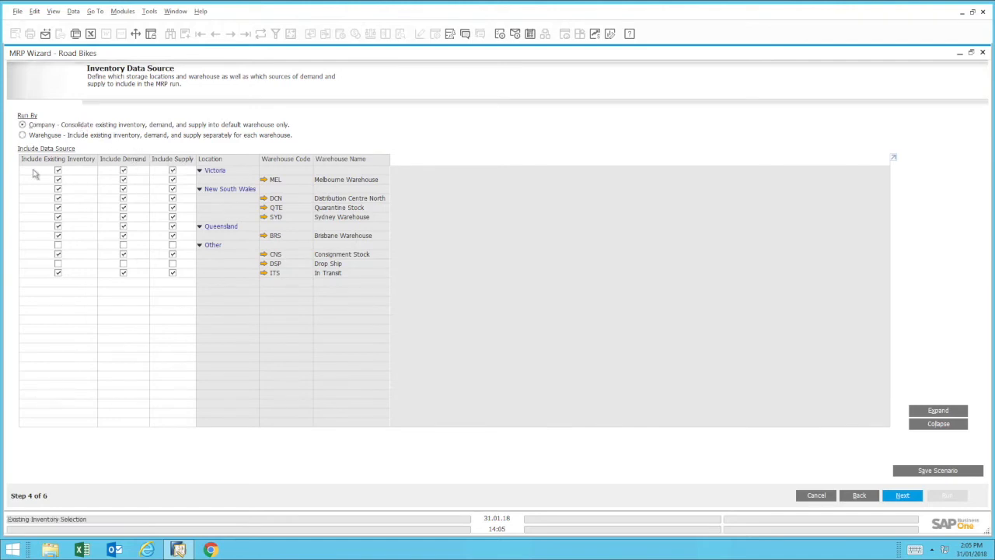
- Include existing inventory, demand and supply for the Sydney Warehouse (SYD) only, and run the scenario by warehouse
{"action": "left_click", "coordinate": [118, 159]}
{"action": "left_click", "coordinate": [172, 217]}
{"action": "left_click", "coordinate": [123, 216]}
{"action": "left_click", "coordinate": [57, 217]}
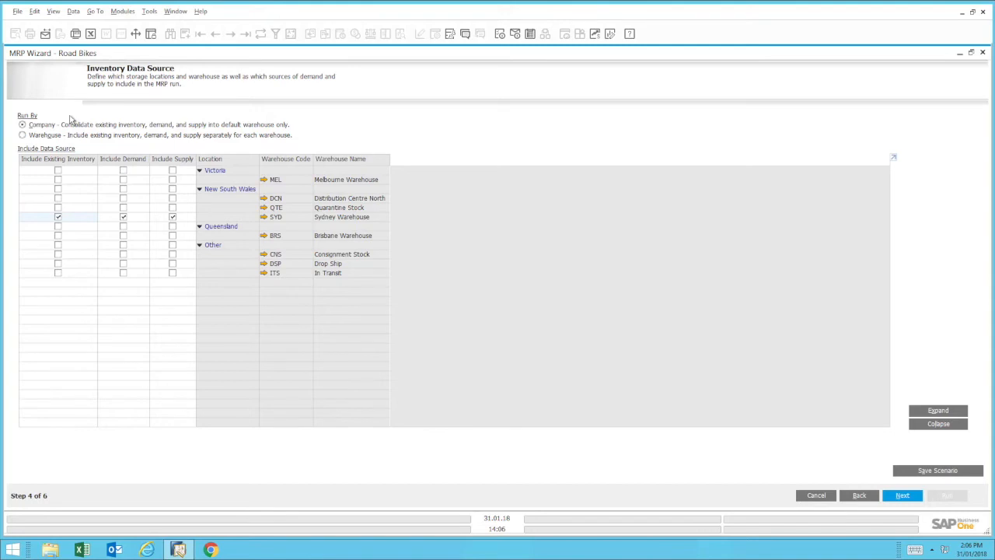
{"action": "left_click", "coordinate": [79, 139]}
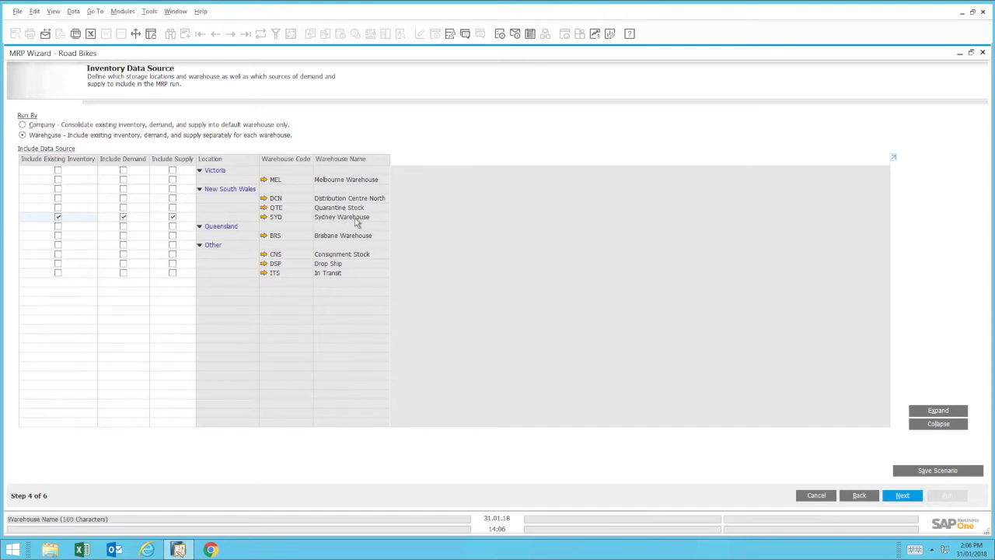
{"action": "left_click", "coordinate": [902, 502]}
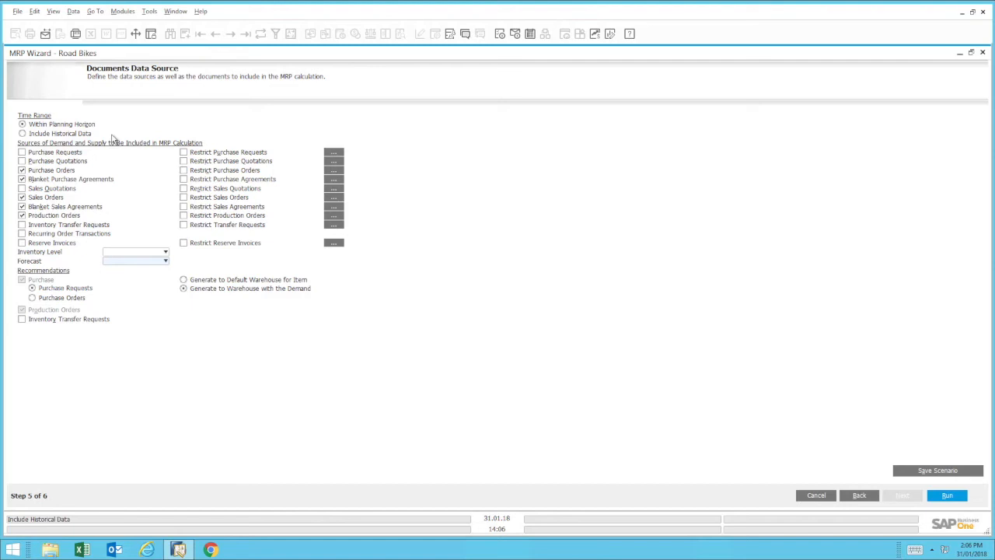
- Include historical data in the MRP calculation, with the Minimum inventory level and the Road Bikes forecast
{"action": "left_click", "coordinate": [70, 134]}
{"action": "left_click", "coordinate": [135, 255]}
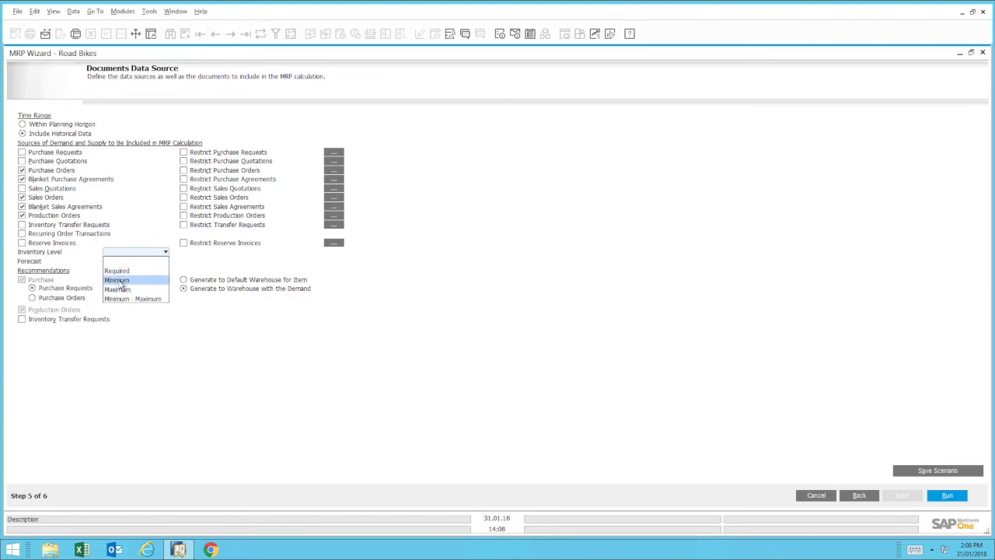
{"action": "left_click", "coordinate": [120, 282]}
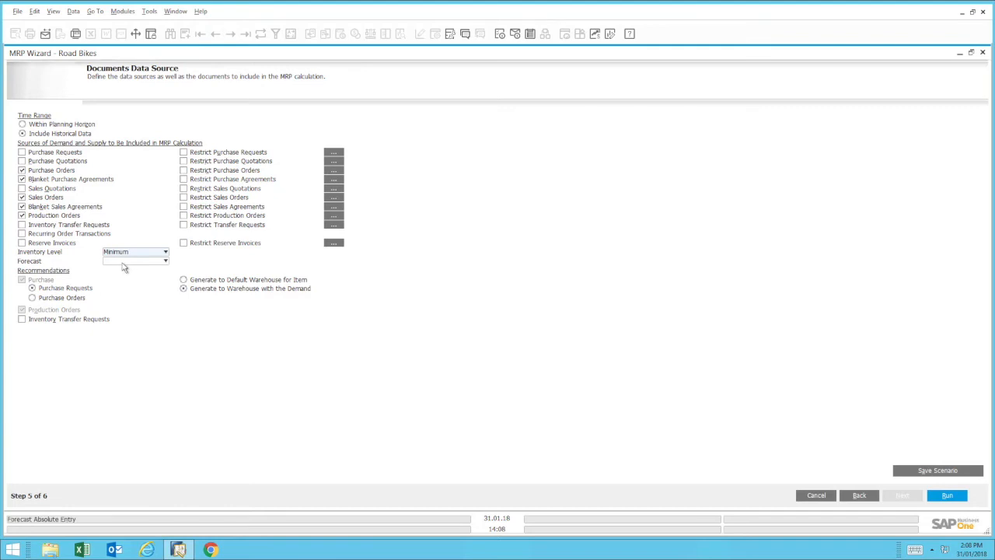
{"action": "left_click", "coordinate": [123, 263]}
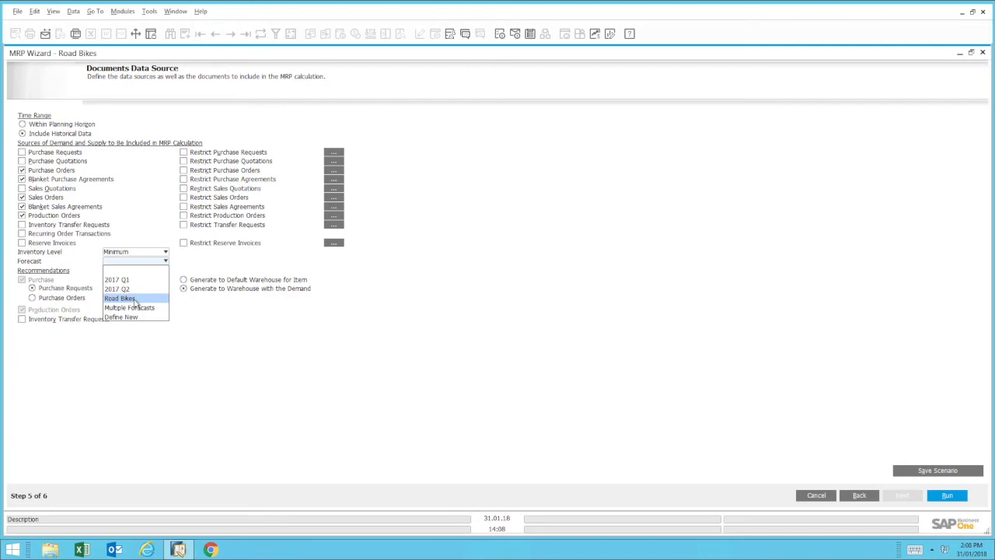
{"action": "left_click", "coordinate": [136, 299]}
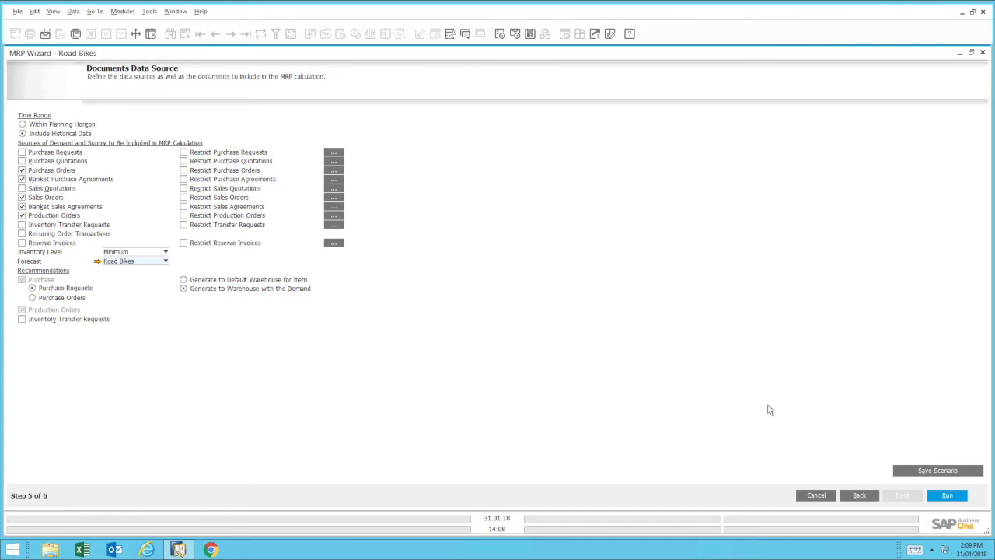
- Save the Road Bikes scenario and run the MRP calculation
{"action": "left_click", "coordinate": [939, 472]}
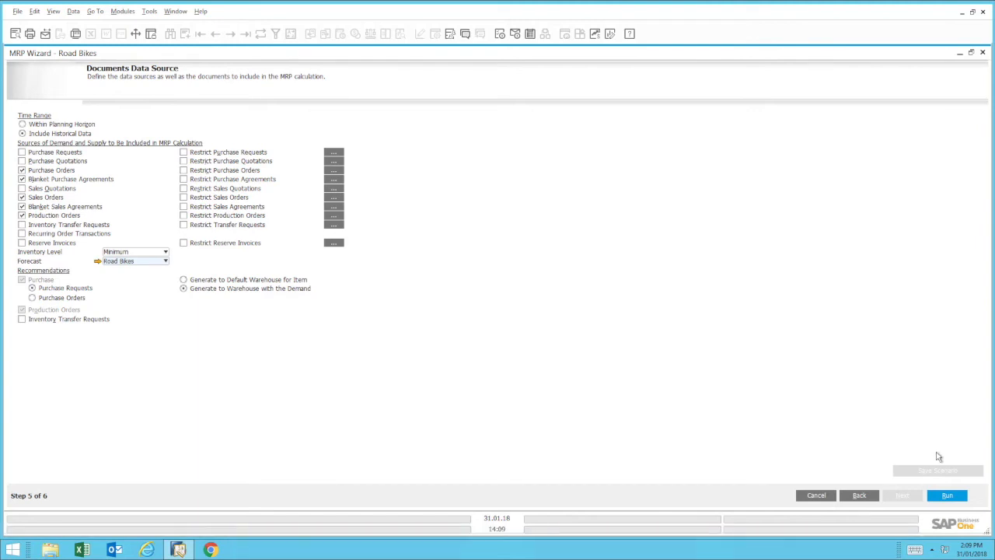
{"action": "left_click", "coordinate": [947, 496]}
{"action": "left_click", "coordinate": [379, 286]}
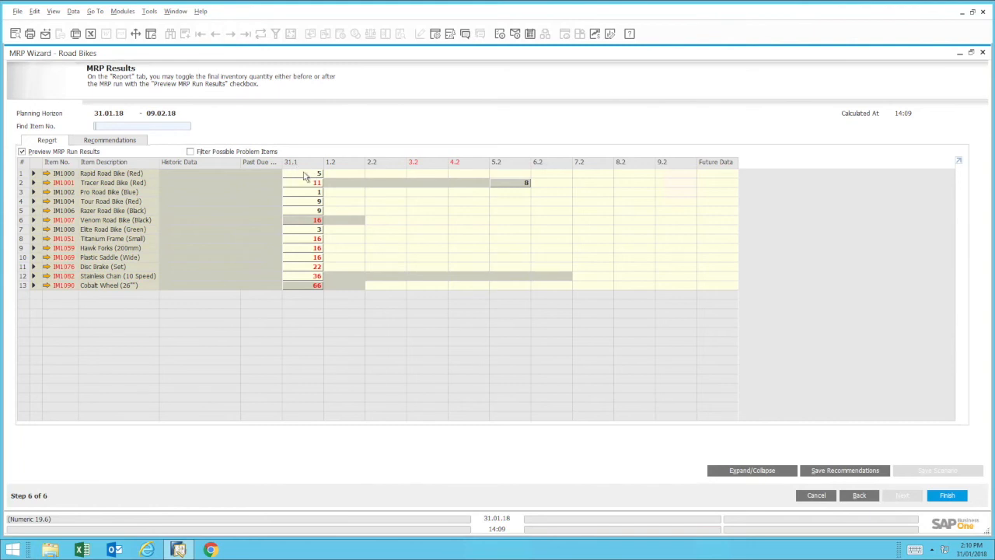
- Expand item IM1000 in the MRP results and view the pegging information of its demand on 1.2
{"action": "left_click", "coordinate": [33, 173]}
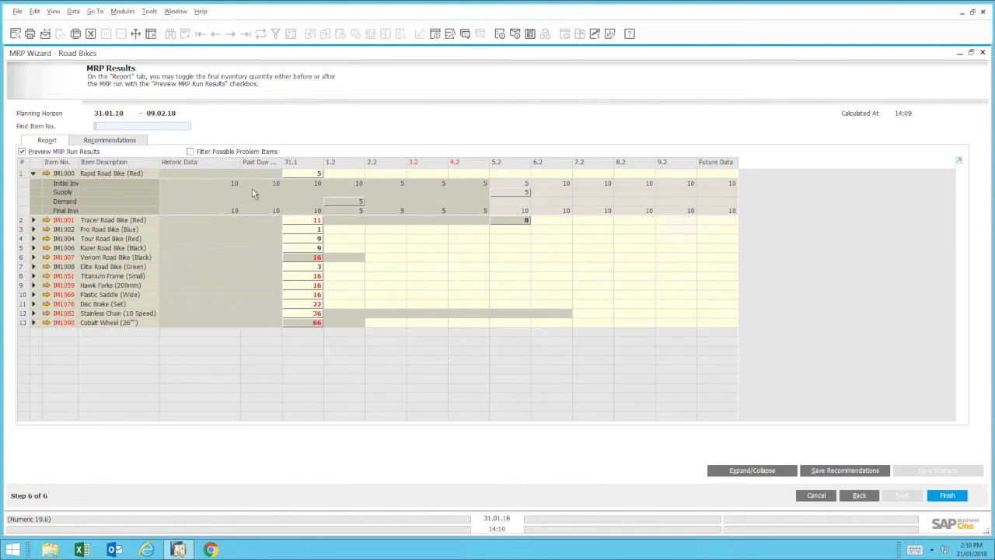
{"action": "double_click", "coordinate": [355, 208]}
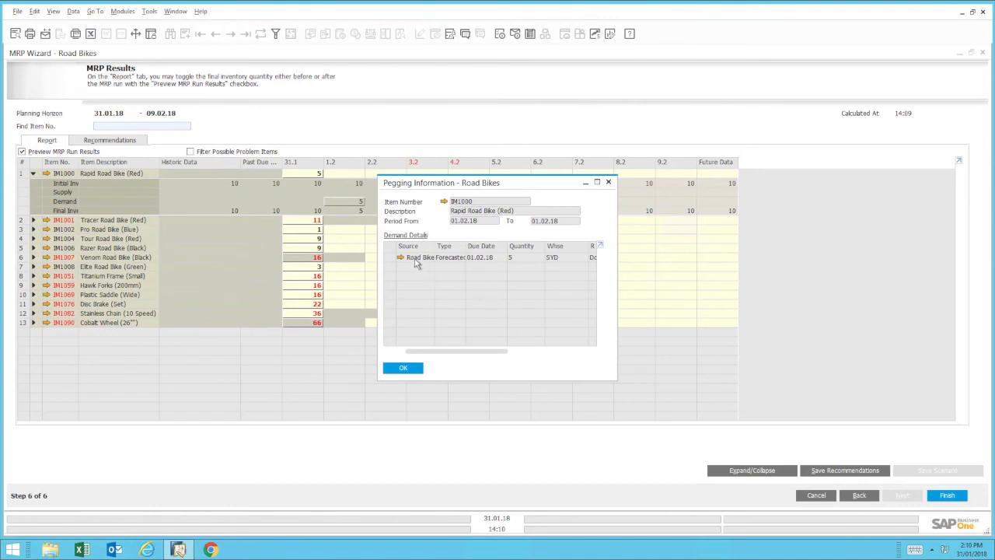
{"action": "mouse_move", "coordinate": [422, 265]}
{"action": "mouse_move", "coordinate": [471, 356]}
{"action": "left_mouse_down"}
{"action": "mouse_move", "coordinate": [551, 360]}
{"action": "mouse_move", "coordinate": [457, 356]}
{"action": "left_mouse_up"}
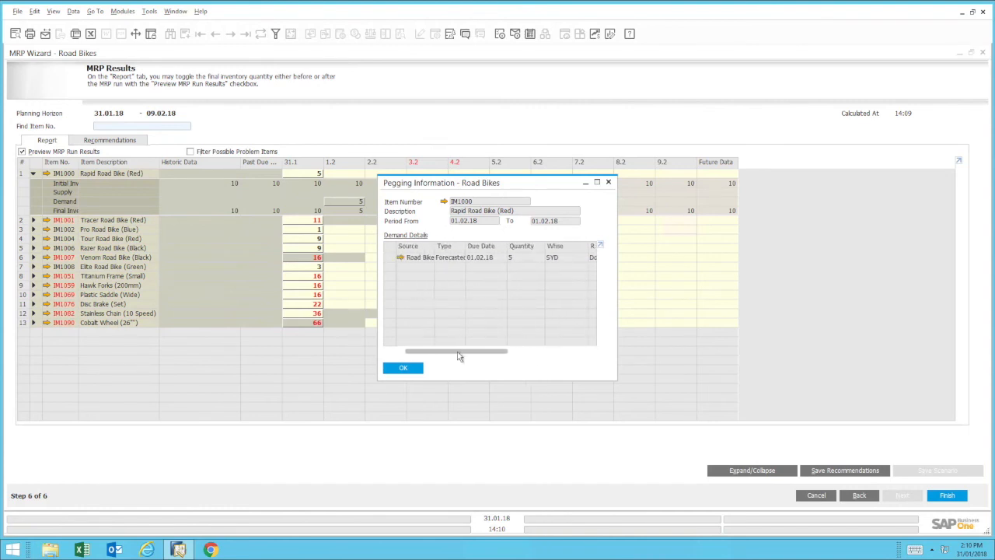
{"action": "left_click", "coordinate": [405, 368]}
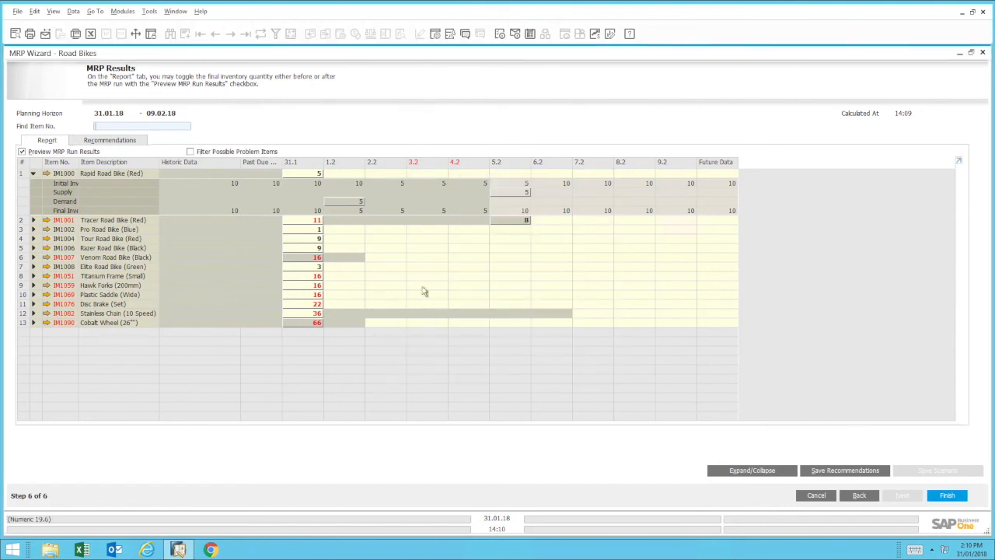
- View the pegging information of item IM1000's supply on 5.2
{"action": "double_click", "coordinate": [507, 196]}
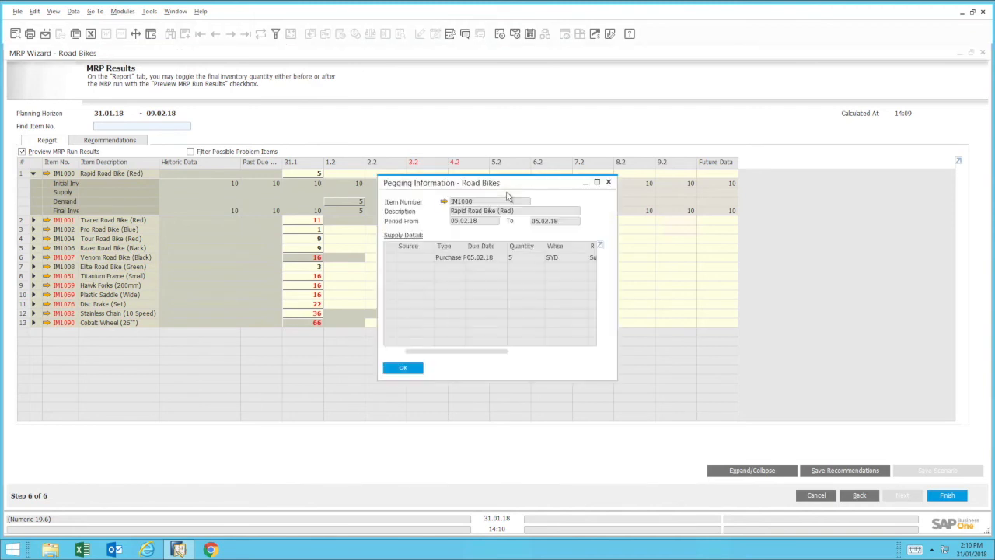
{"action": "left_click_drag", "start_coordinate": [468, 353], "coordinate": [435, 352]}
{"action": "left_click", "coordinate": [403, 368]}
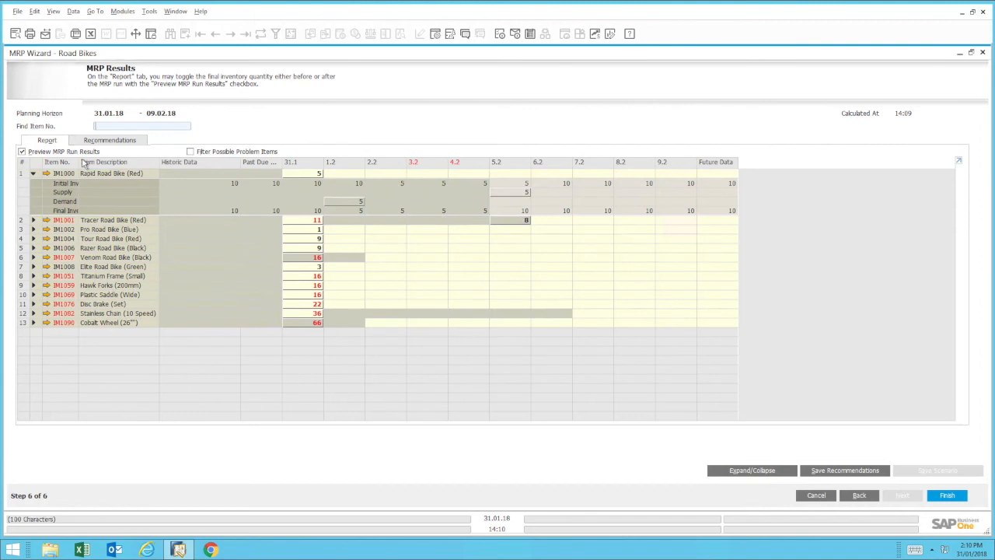
- Collapse item IM1000 and expand item IM1001 to examine its inventory, supply and demand
{"action": "mouse_move", "coordinate": [50, 177]}
{"action": "left_click", "coordinate": [32, 173]}
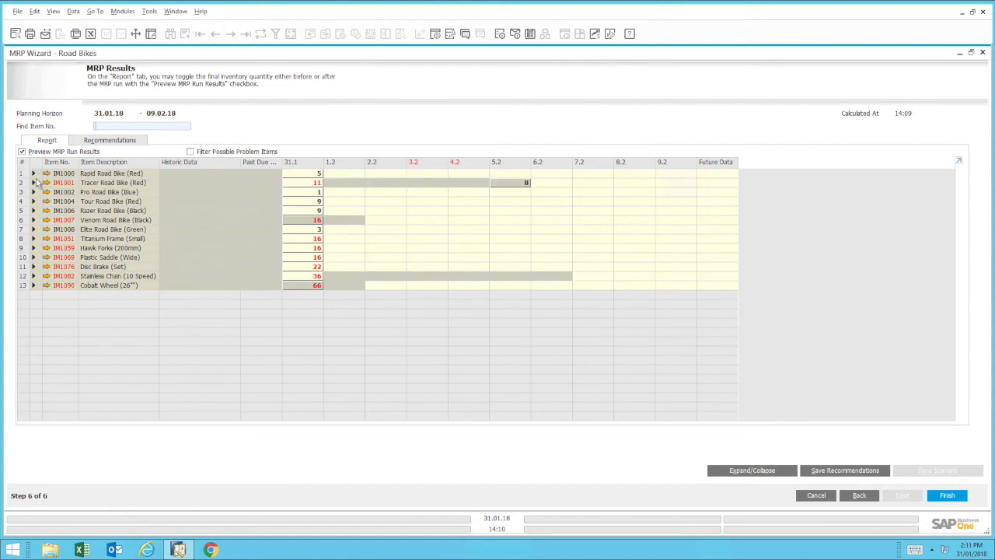
{"action": "left_click", "coordinate": [33, 183]}
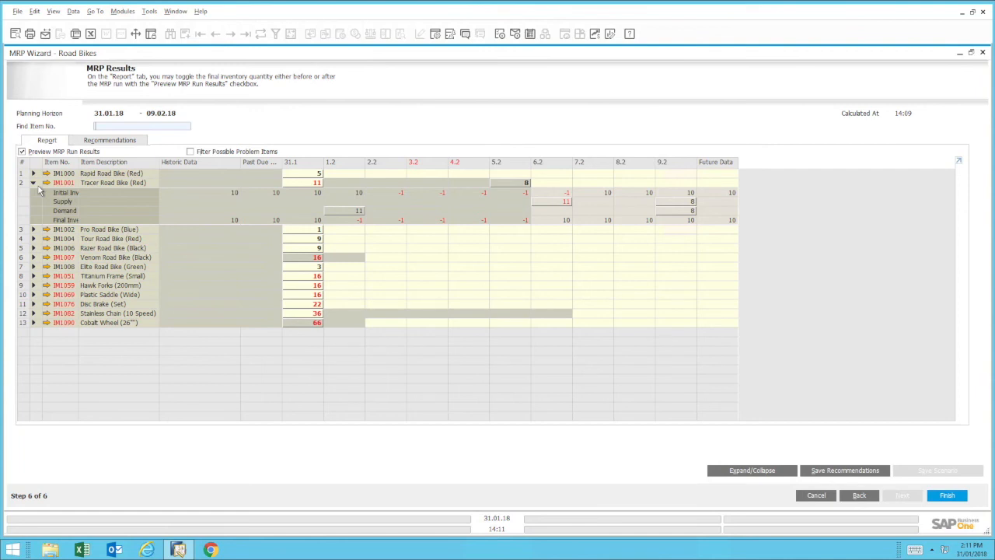
- View the pegging information of item IM1001's demand on 1.2 and supply on 6.2, leaving the item collapsed
{"action": "double_click", "coordinate": [345, 212]}
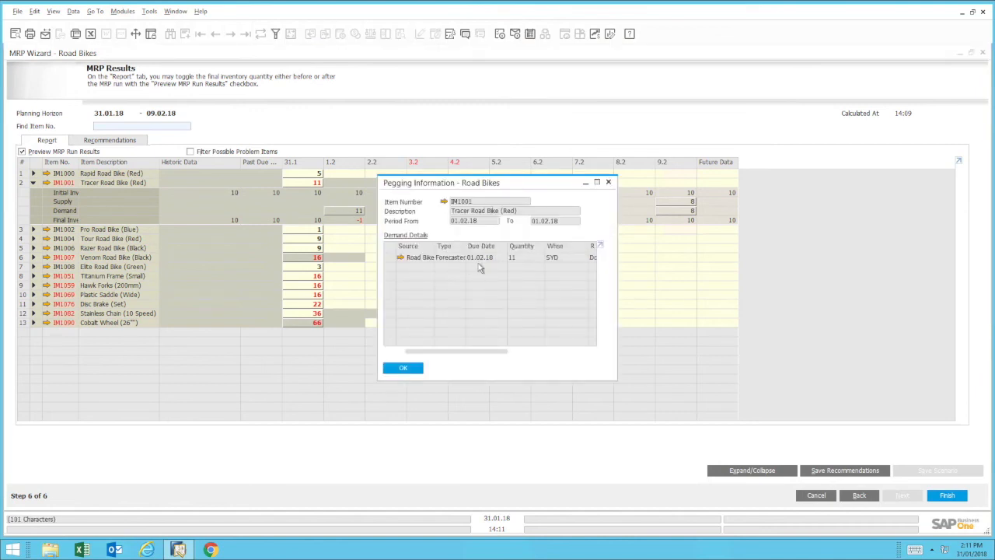
{"action": "left_click", "coordinate": [404, 368]}
{"action": "double_click", "coordinate": [562, 203]}
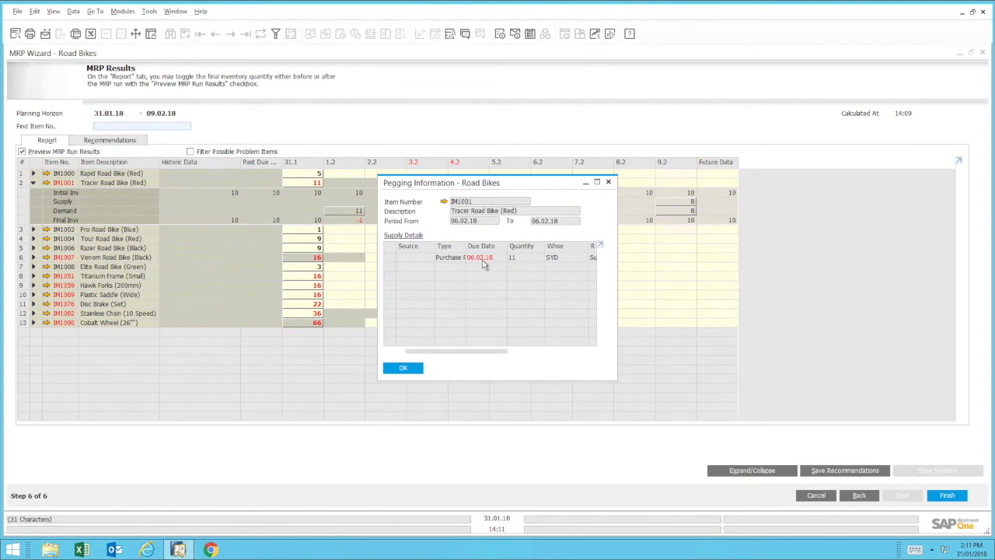
{"action": "left_click", "coordinate": [403, 367]}
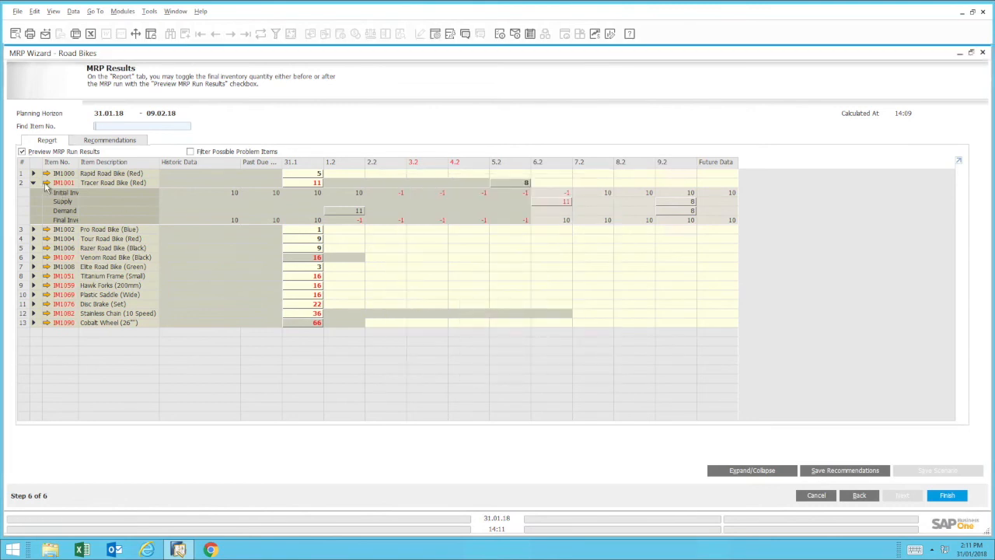
{"action": "mouse_move", "coordinate": [47, 187]}
{"action": "left_click", "coordinate": [33, 182]}
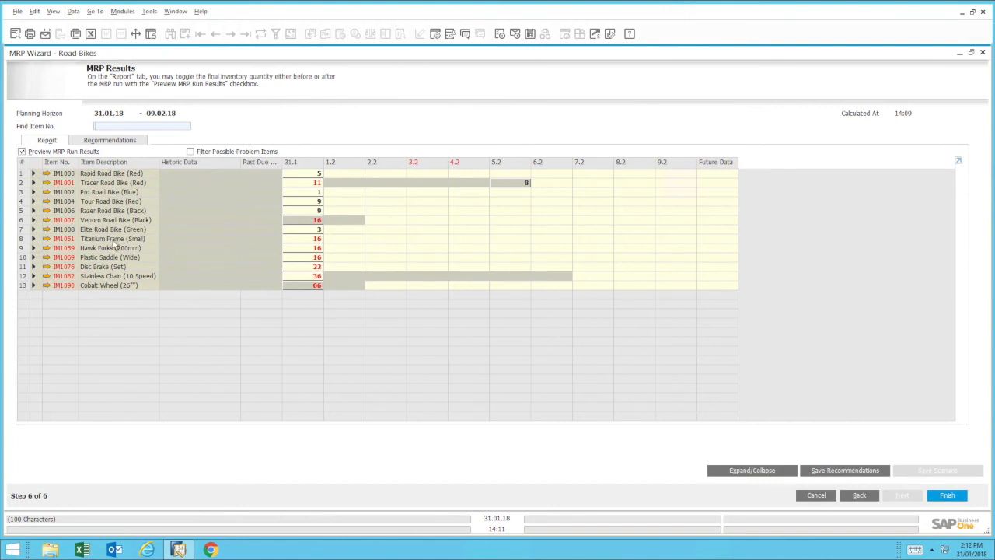
- Expand item IM1051, view the pegging information of its demand on 31.1, and inspect the bill of materials of source IM1007
{"action": "left_click", "coordinate": [33, 238]}
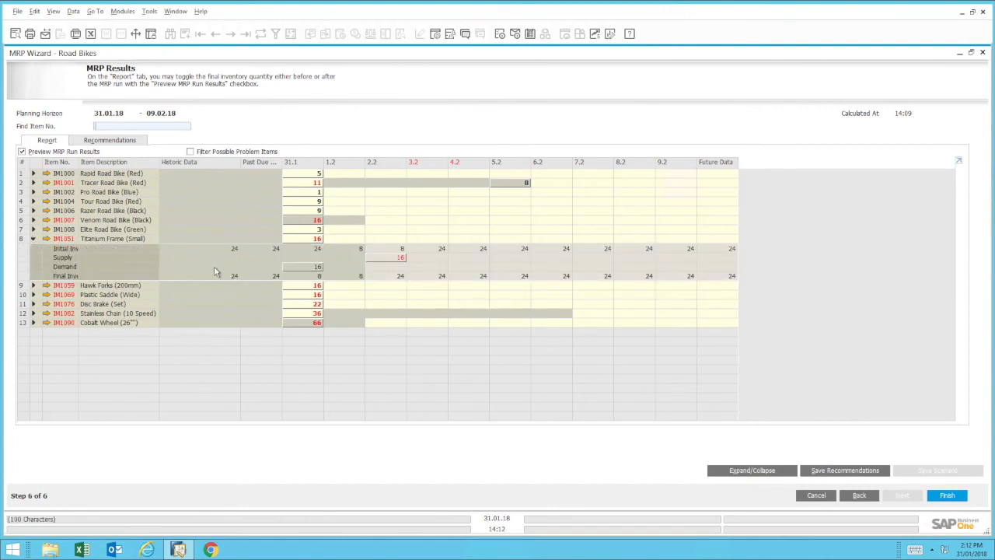
{"action": "double_click", "coordinate": [317, 267]}
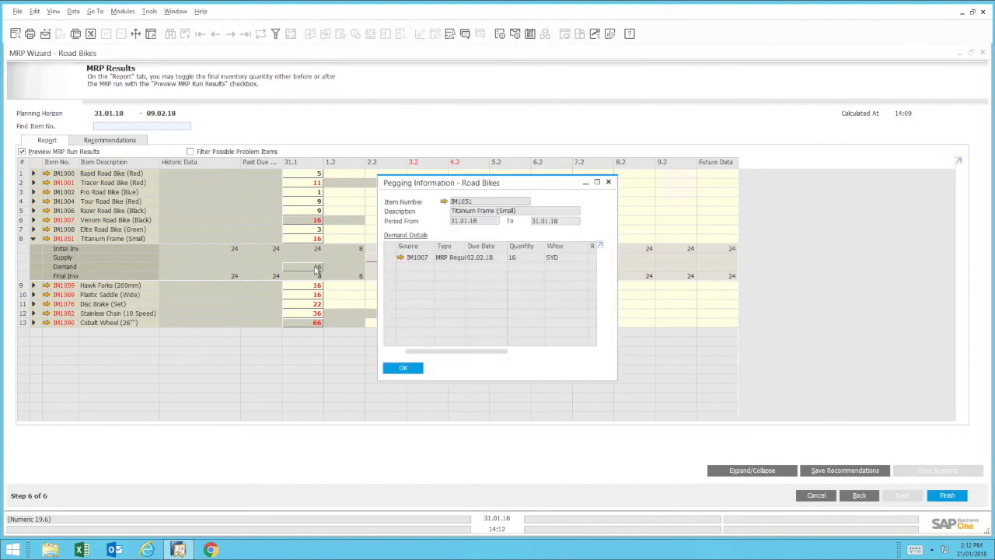
{"action": "left_click", "coordinate": [402, 259]}
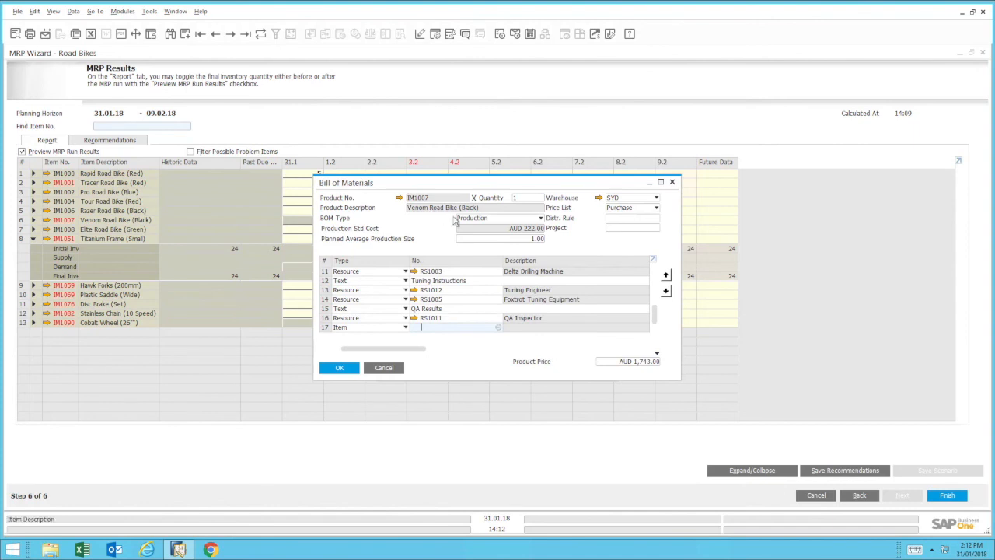
{"action": "left_click", "coordinate": [384, 368]}
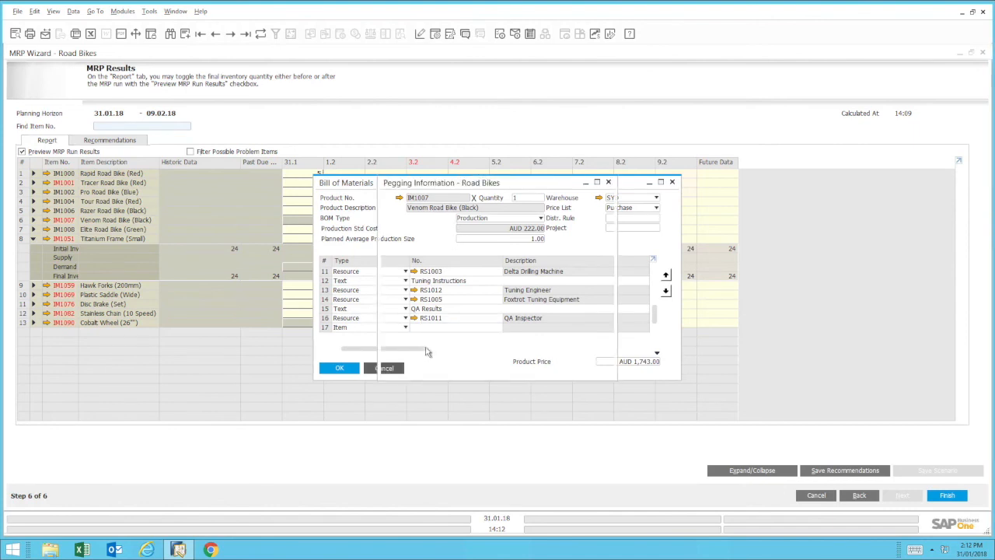
{"action": "left_click", "coordinate": [409, 371]}
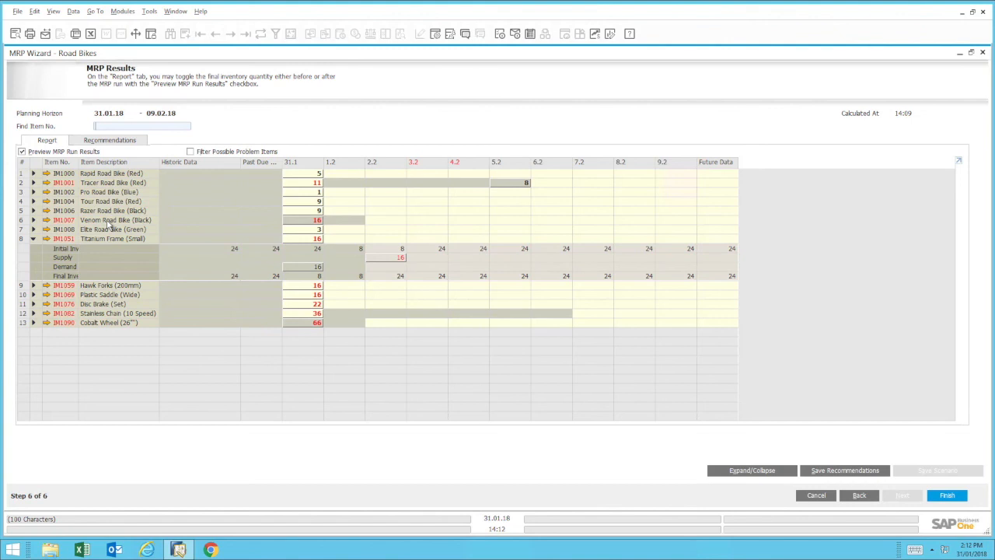
- Review the MRP recommendations, save them and finish the wizard
{"action": "left_click", "coordinate": [124, 141]}
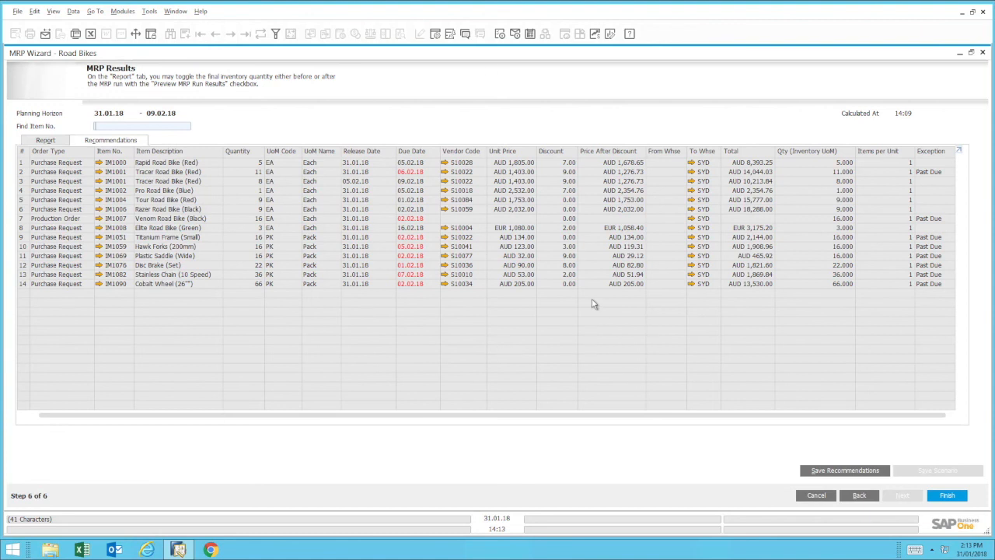
{"action": "left_click", "coordinate": [851, 472]}
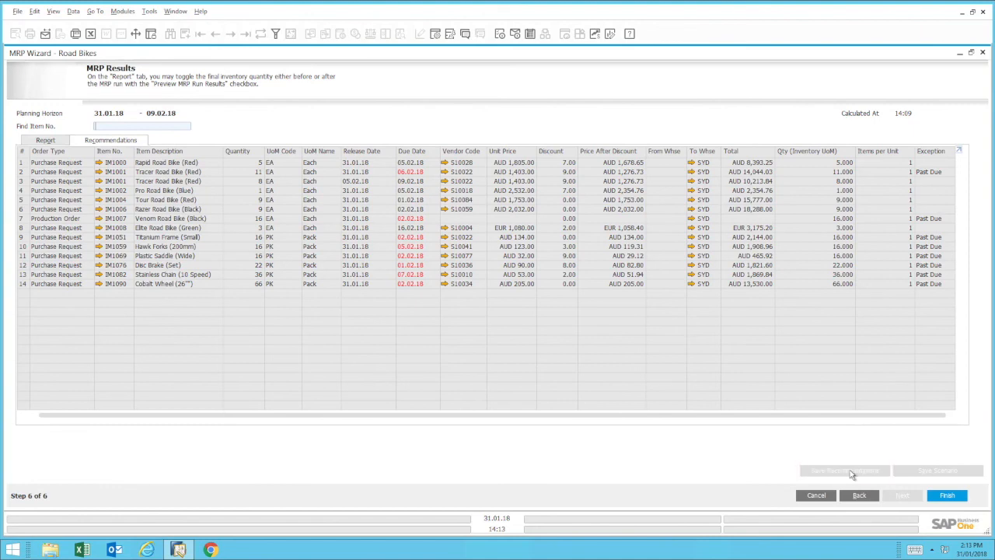
{"action": "left_click", "coordinate": [948, 496]}
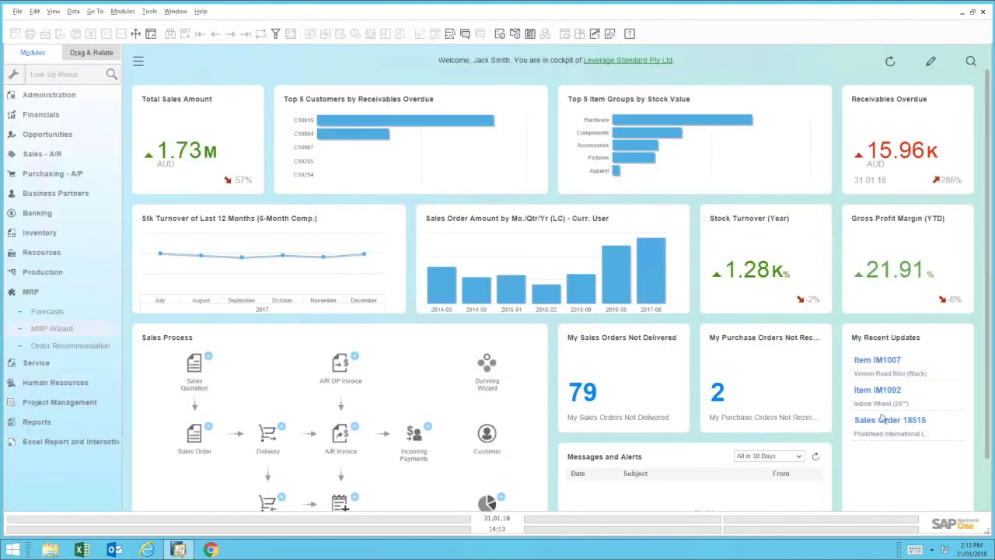
- Open the order recommendations for the Road Bikes scenario with all order types and maximize their window
{"action": "left_click", "coordinate": [87, 350]}
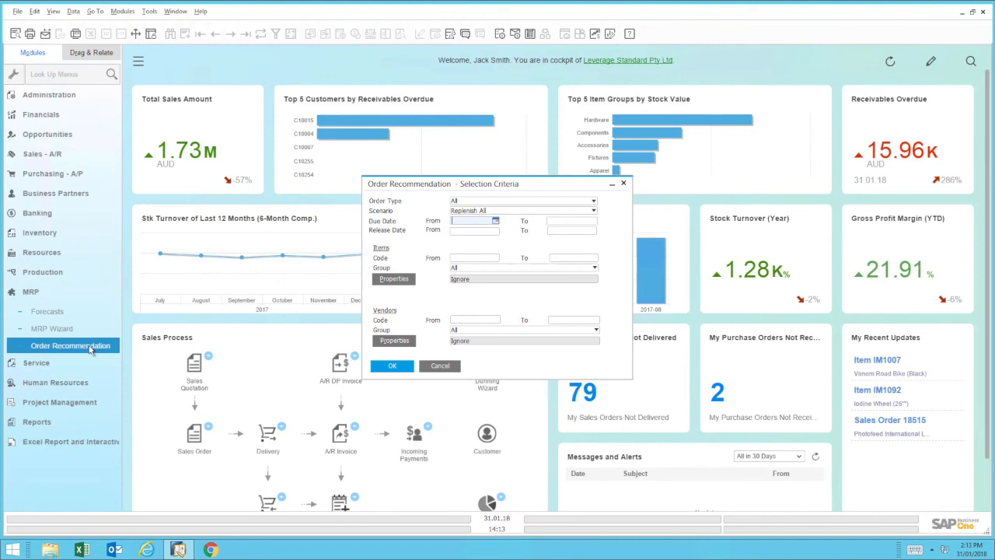
{"action": "left_click", "coordinate": [472, 212]}
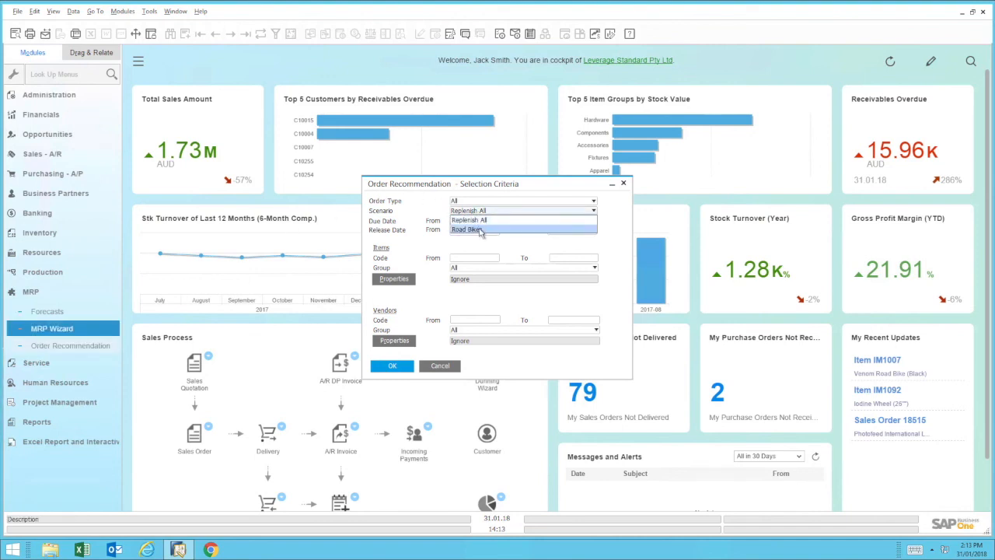
{"action": "left_click", "coordinate": [481, 231]}
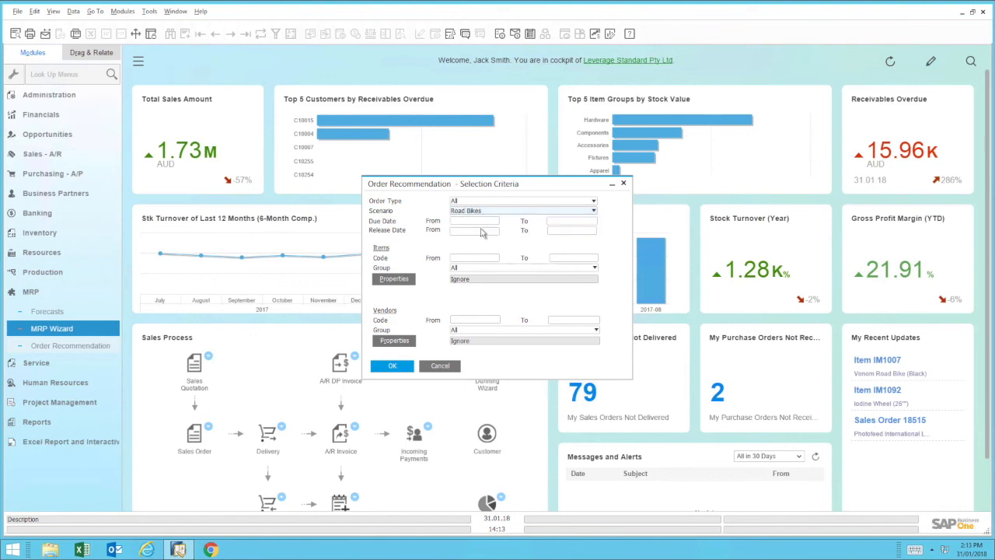
{"action": "left_click", "coordinate": [394, 368]}
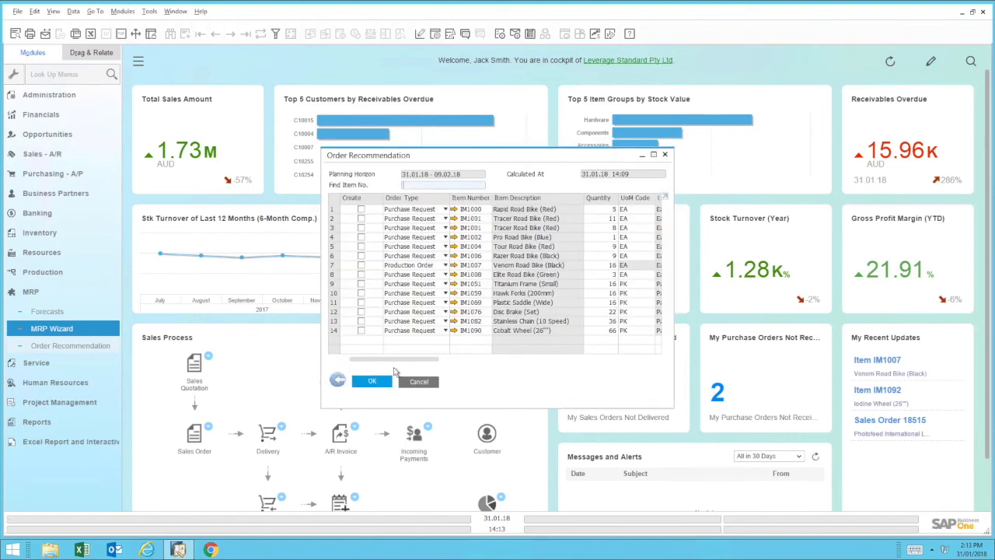
{"action": "left_click", "coordinate": [655, 156]}
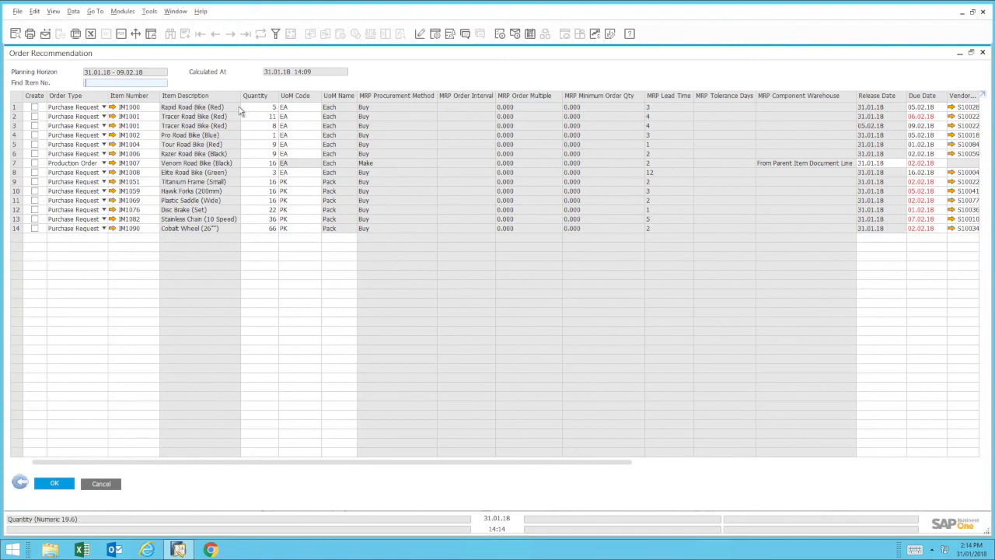
- Set the recommended quantity of item IM1000 to 10 and update the row's price according to the new quantity
{"action": "key", "text": "Tab"}
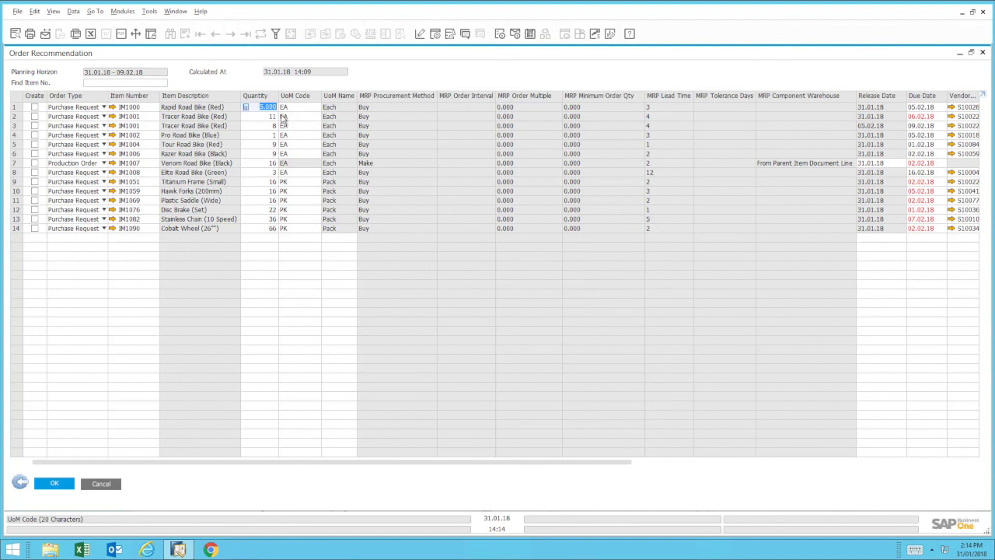
{"action": "type", "text": "10"}
{"action": "key", "text": "Tab"}
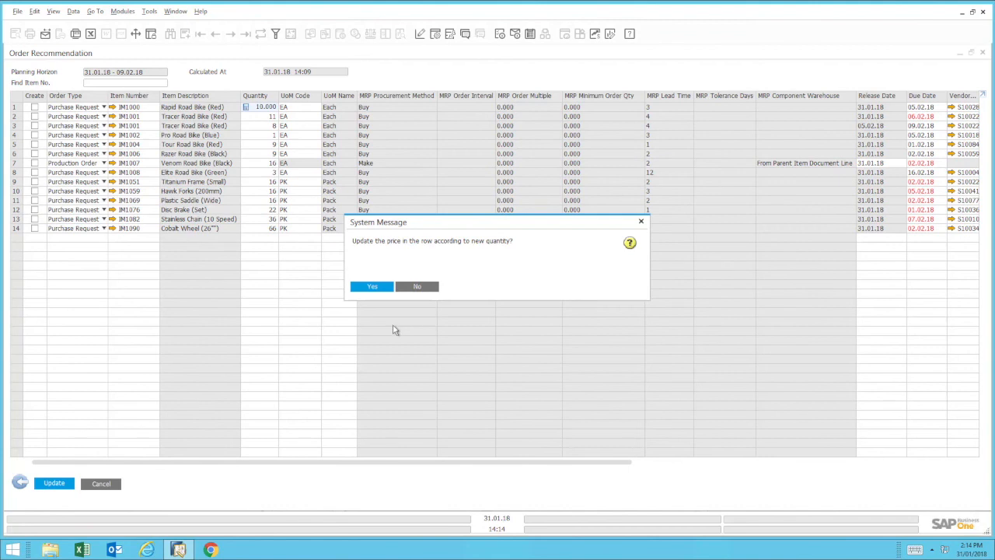
{"action": "left_click", "coordinate": [372, 287]}
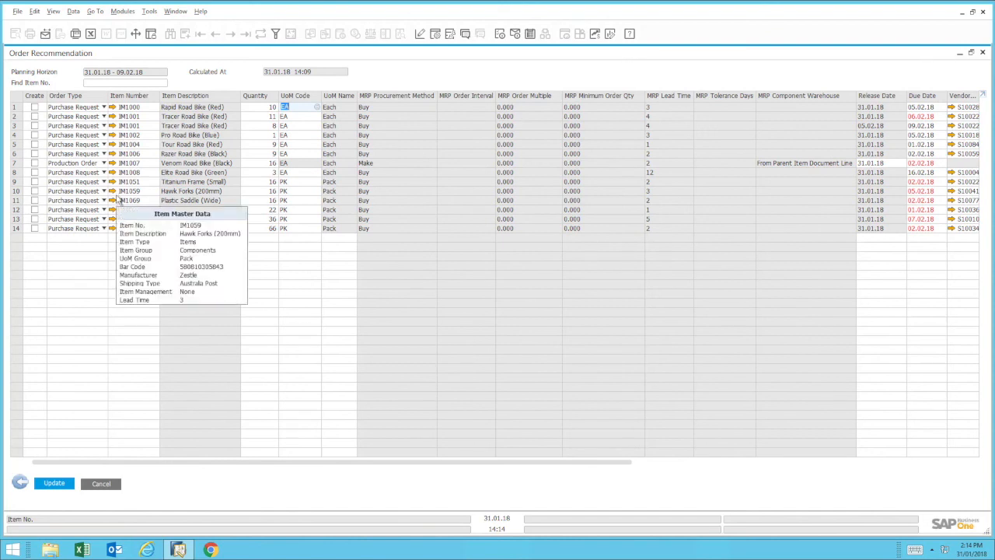
- Create the recommended orders for items IM1000, IM1002, IM1007, IM1059 and IM1082, and close the order recommendations
{"action": "left_click", "coordinate": [35, 108]}
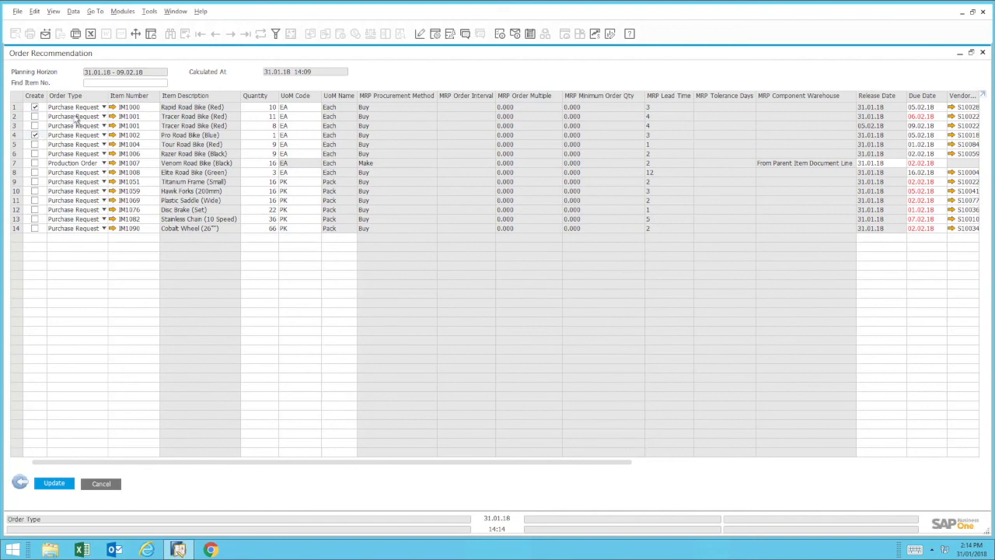
{"action": "left_click", "coordinate": [35, 163]}
{"action": "left_click", "coordinate": [35, 191]}
{"action": "left_click", "coordinate": [34, 220]}
{"action": "left_click", "coordinate": [54, 484]}
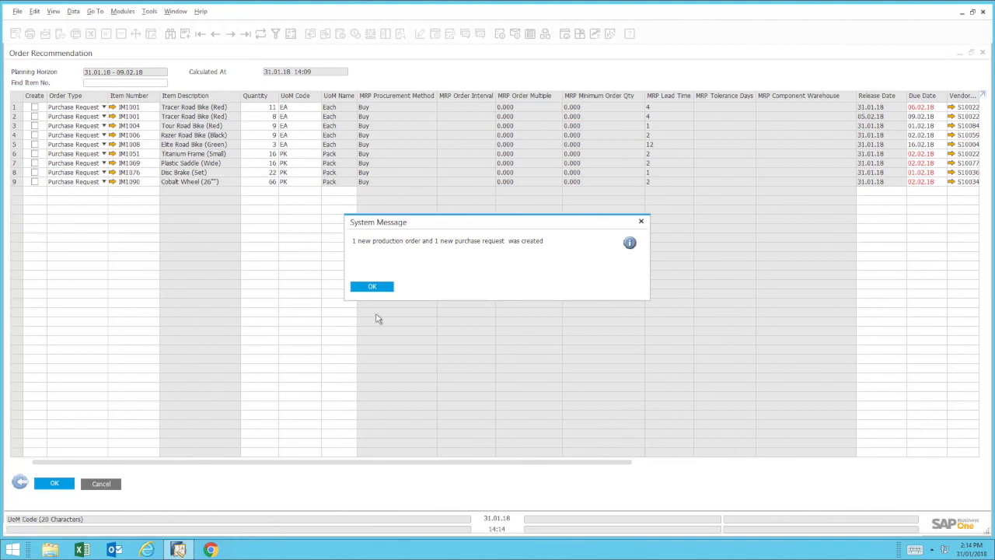
{"action": "left_click", "coordinate": [371, 286]}
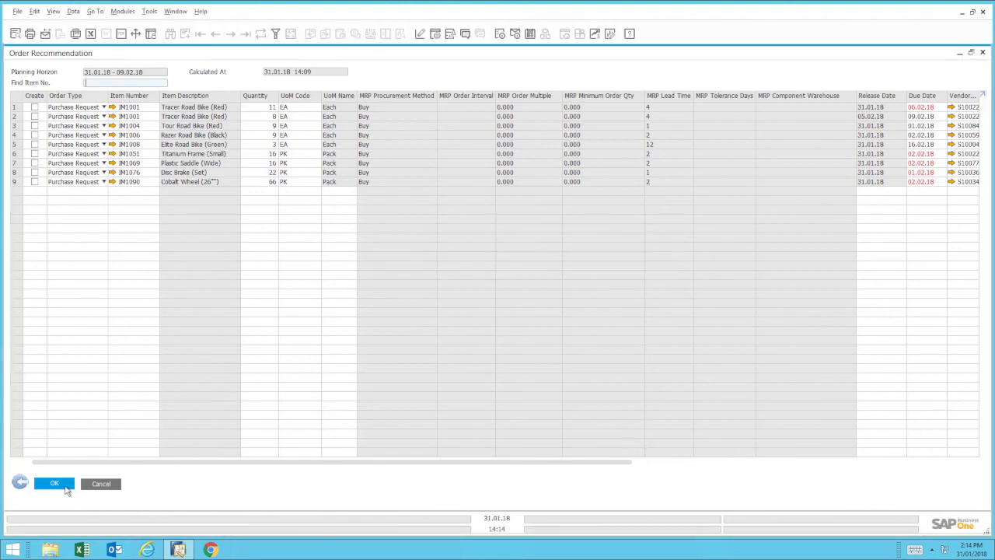
{"action": "left_click", "coordinate": [59, 482]}
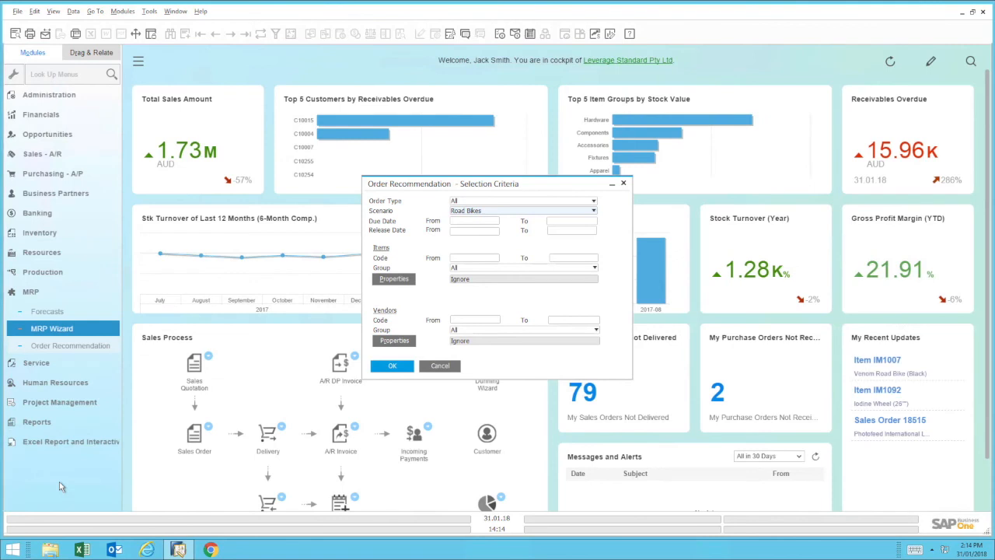